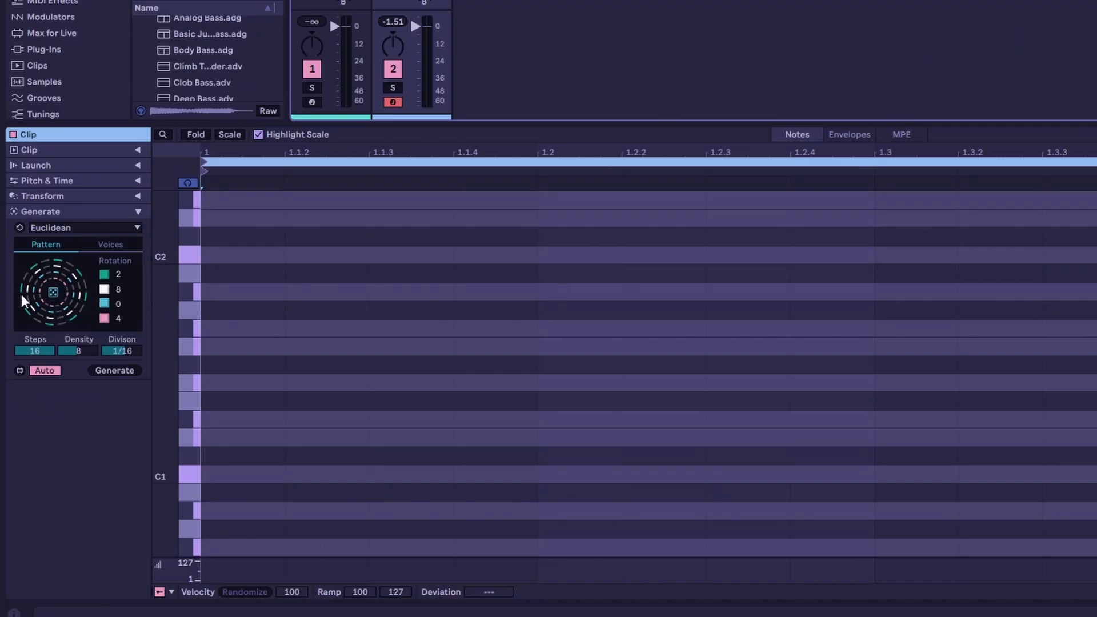
- Generate notes in the bass clip with the 16-step, density 8 Euclidean pattern and play them back
click(122, 370)
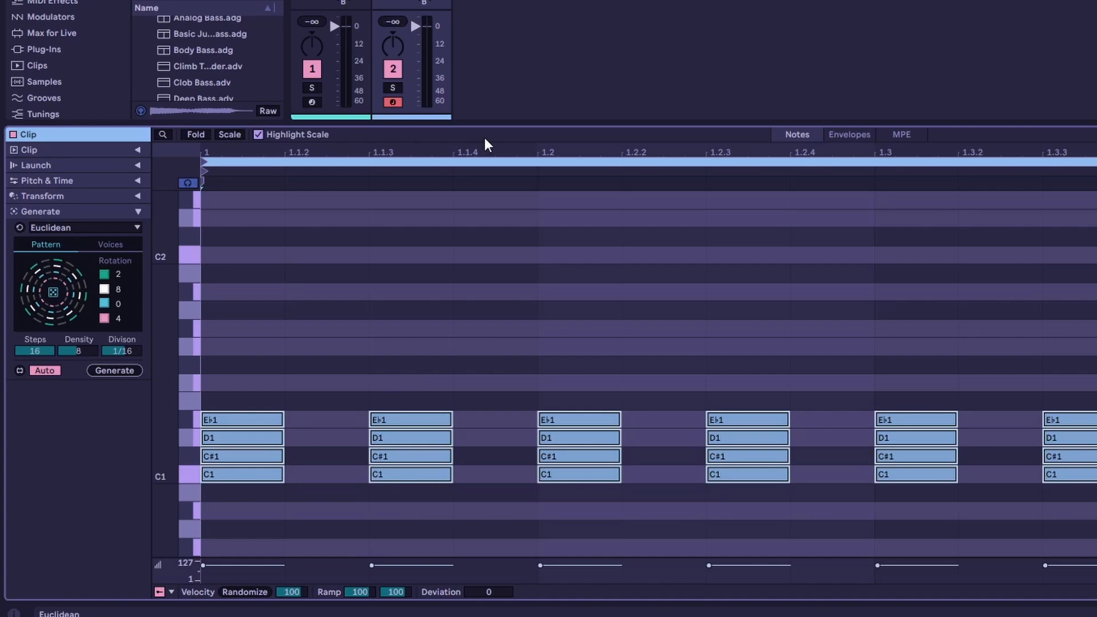
key(space)
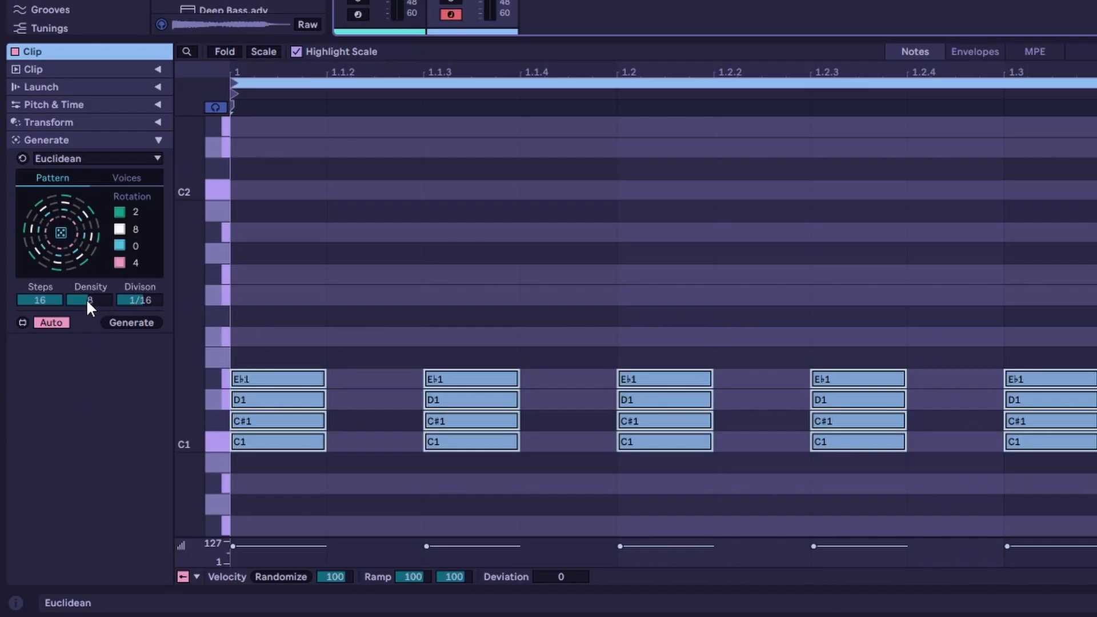
- Set the Euclidean pattern's density to 1 and its number of steps to 2
drag(90, 298, 90, 337)
click(40, 301)
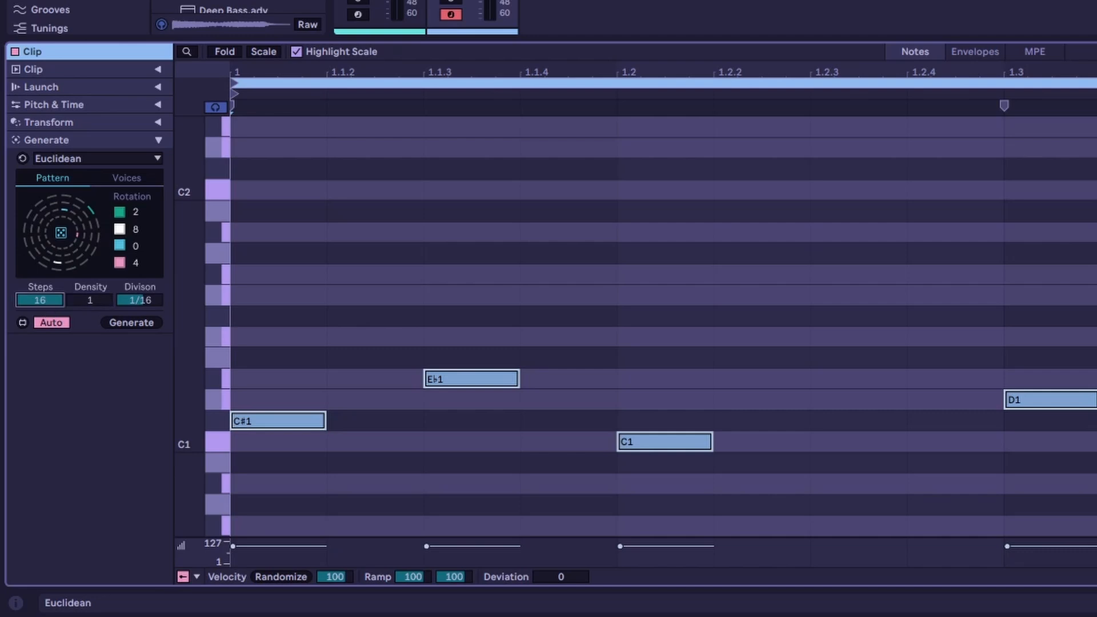
drag(40, 301, 40, 343)
click(58, 411)
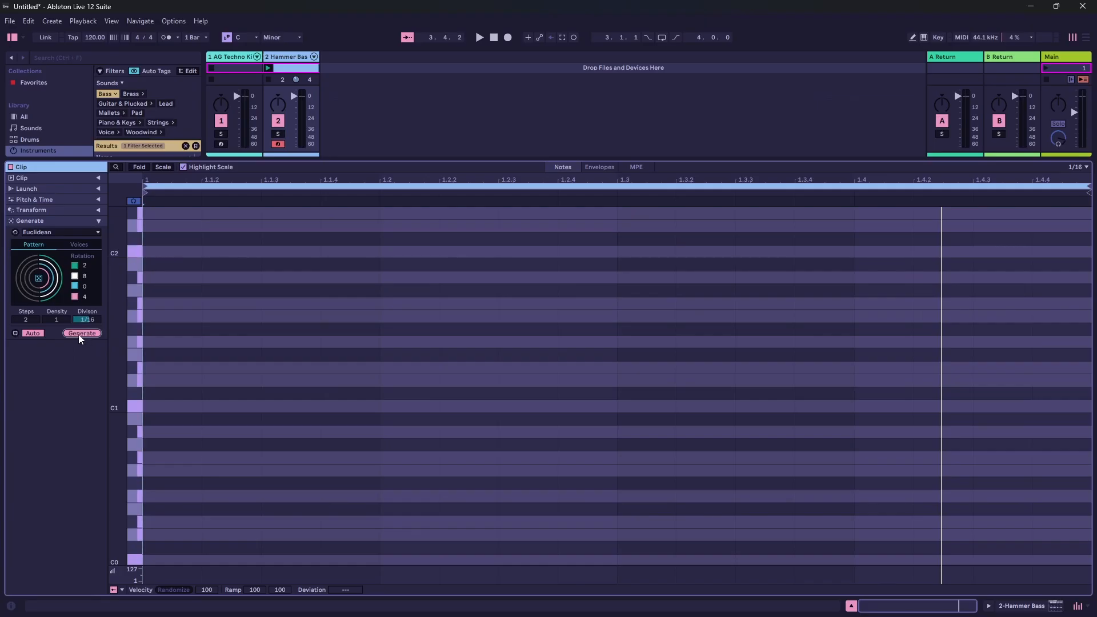
- Generate the two-step Euclidean pattern at 1/16 division, then undo the generated notes
click(140, 356)
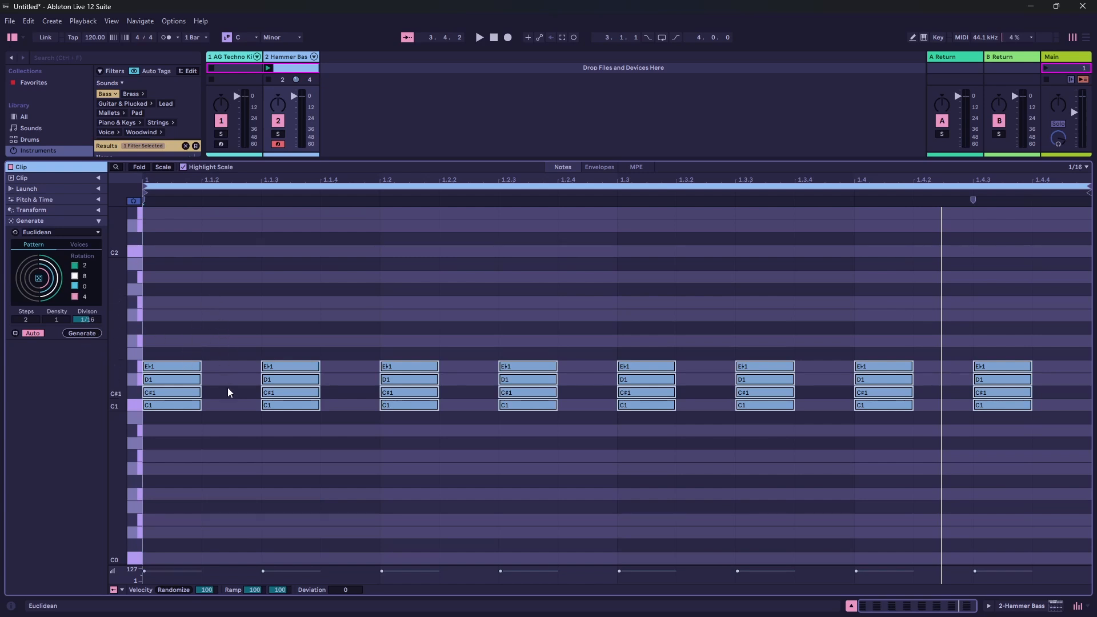
click(469, 328)
key(ctrl+z)
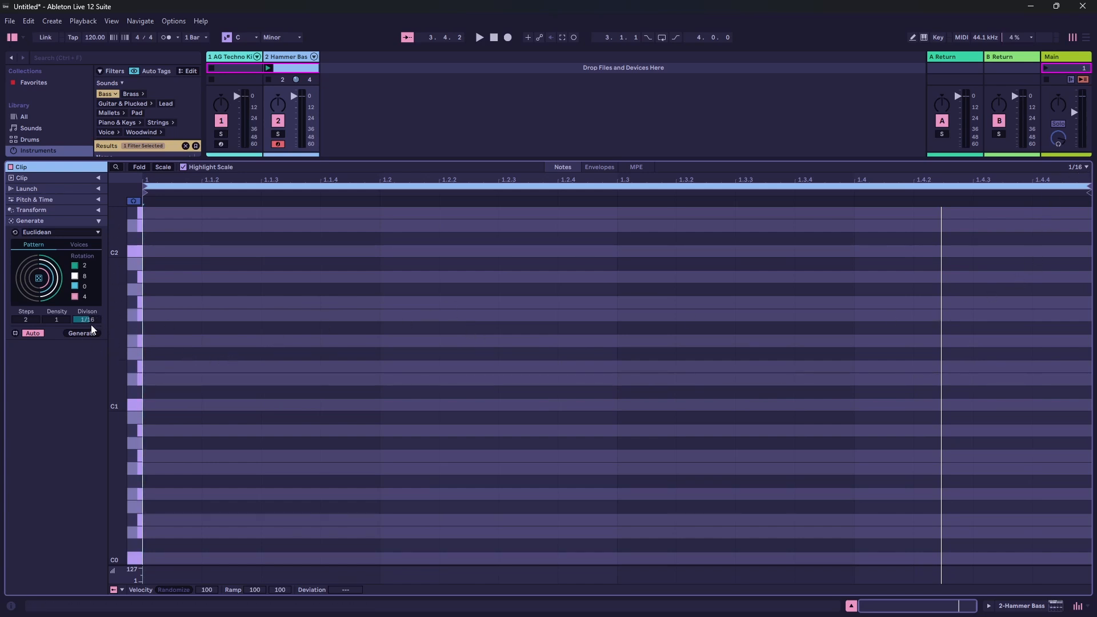
- Try the Euclidean pattern with a 1/8T division, then return the division to 1/16
drag(87, 320, 87, 325)
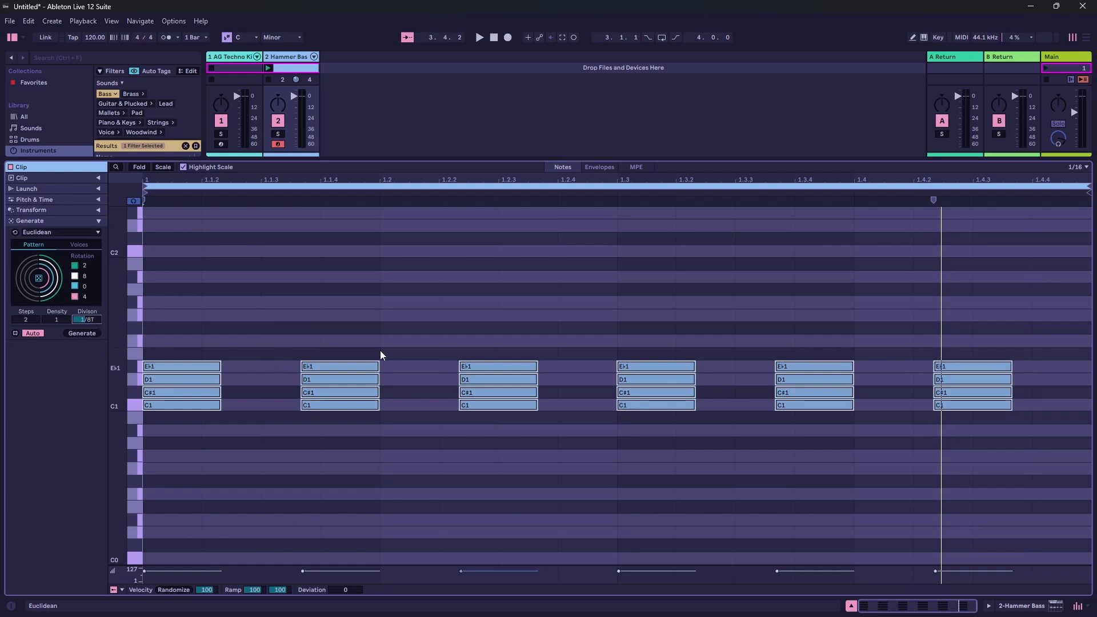
drag(87, 320, 87, 315)
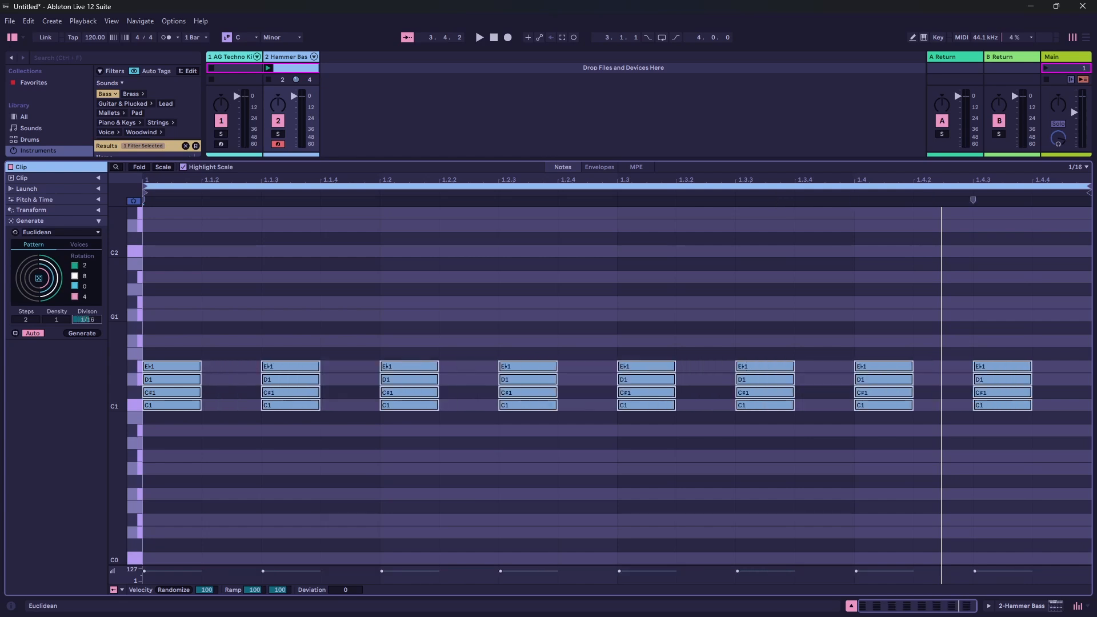
- Delete all generated notes from the bass clip
click(280, 323)
key(ctrl+a)
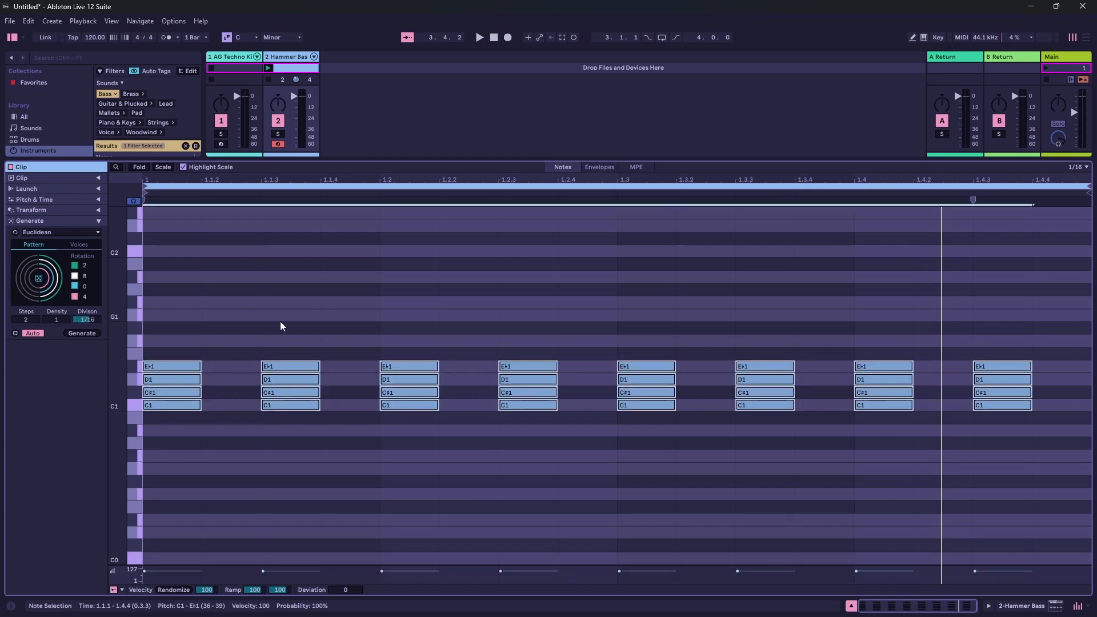
key(Delete)
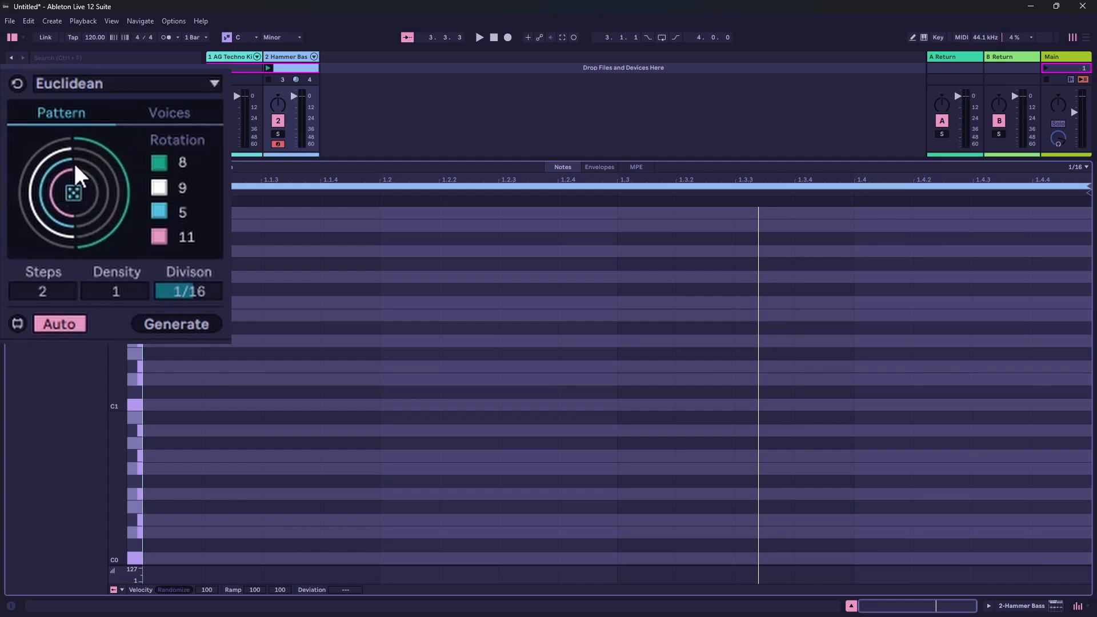
- Generate a two-step pattern with randomized voice rotations and select the notes in its first two sixteenths in turn
click(74, 190)
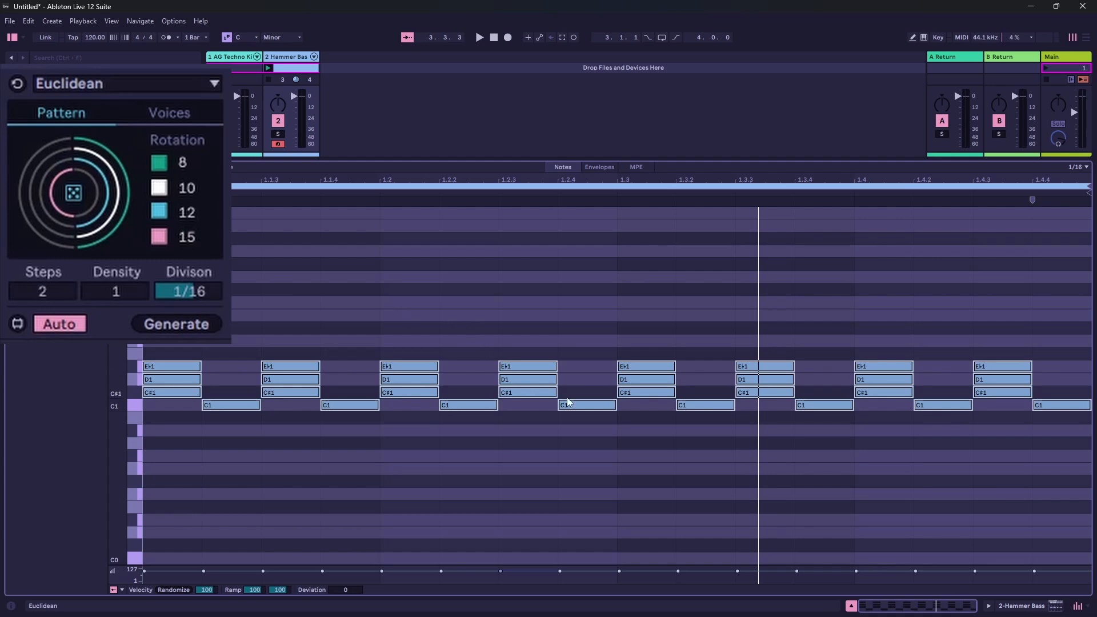
click(193, 462)
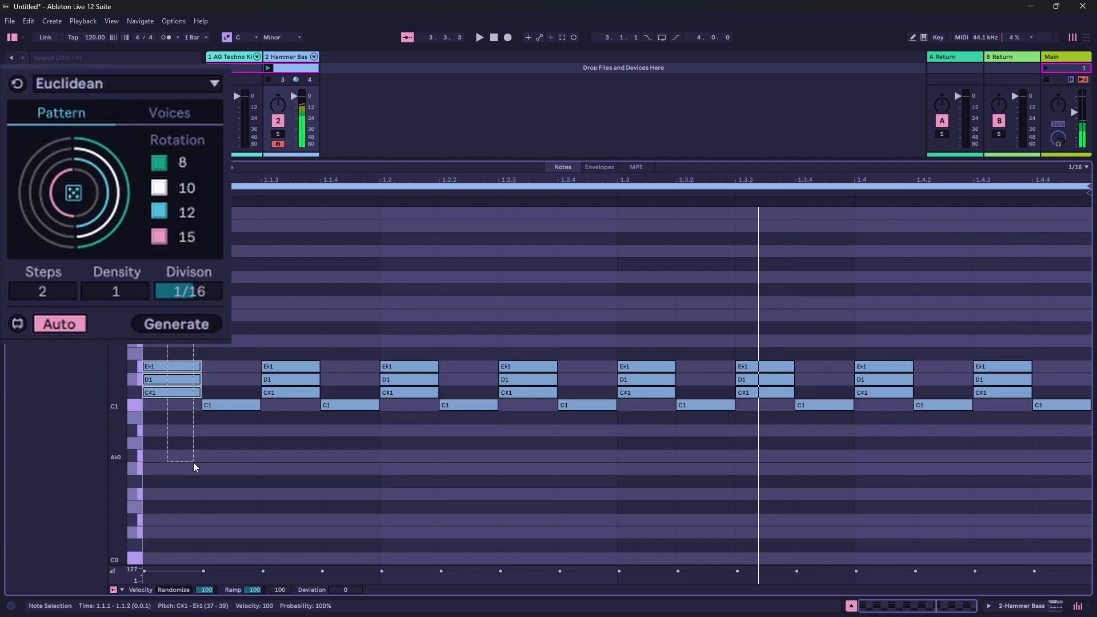
drag(238, 303, 238, 535)
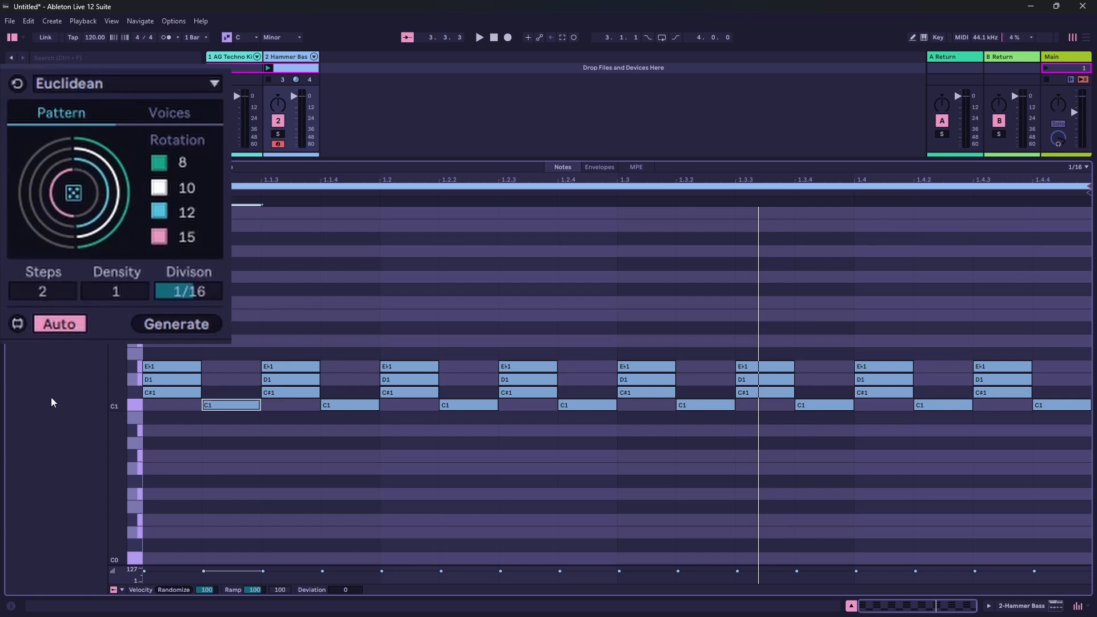
- Randomize the voice rotations of the two-step pattern five times, then deselect the notes
click(75, 197)
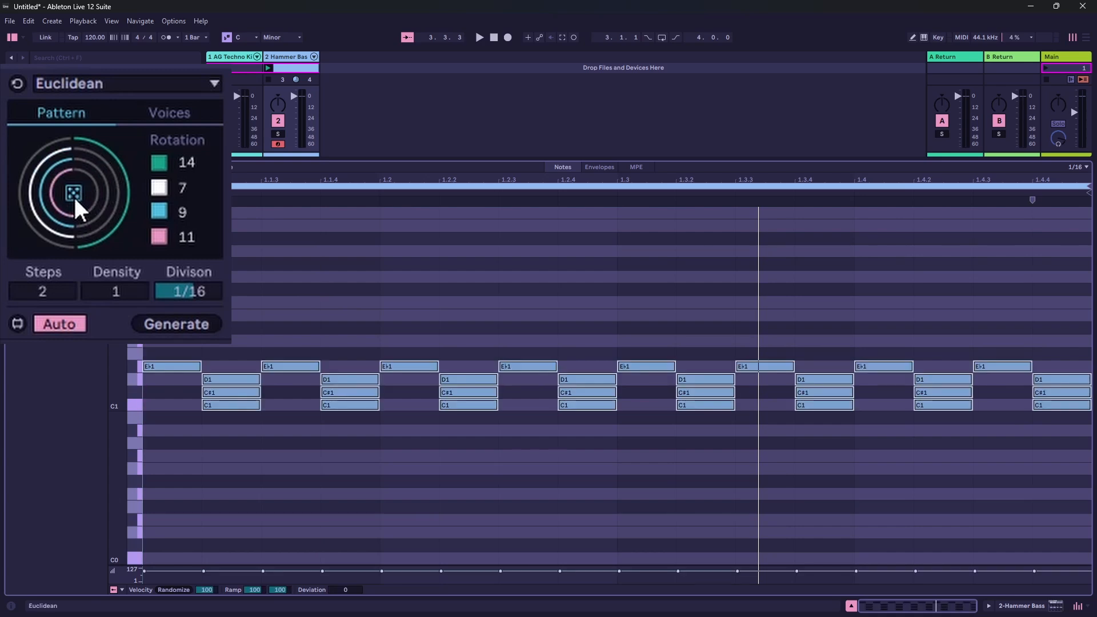
click(73, 194)
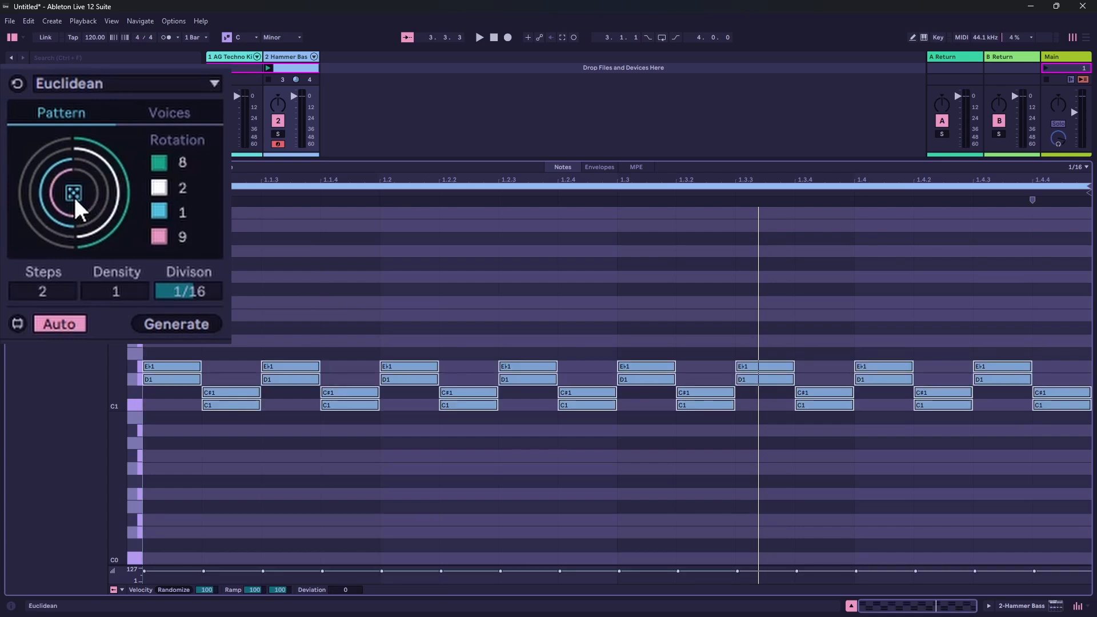
click(74, 194)
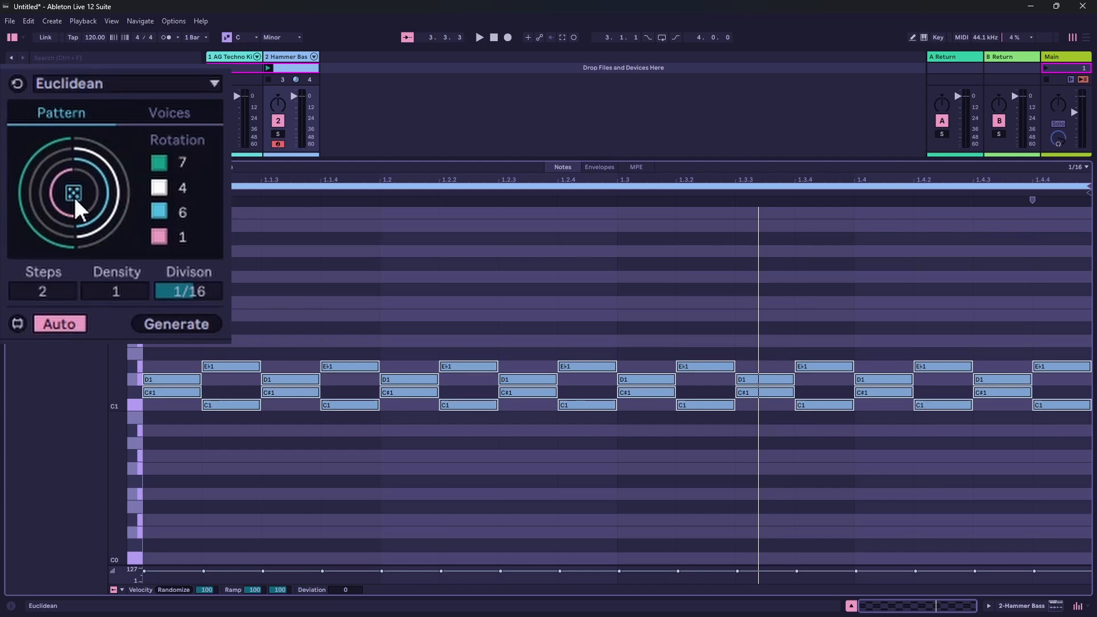
click(73, 195)
click(74, 194)
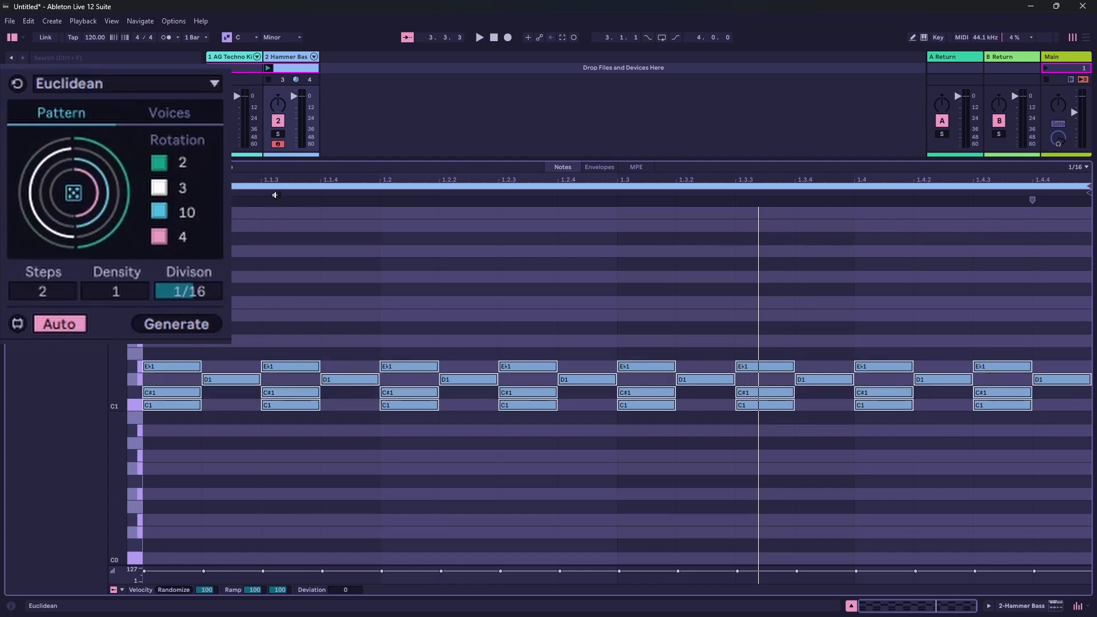
click(286, 285)
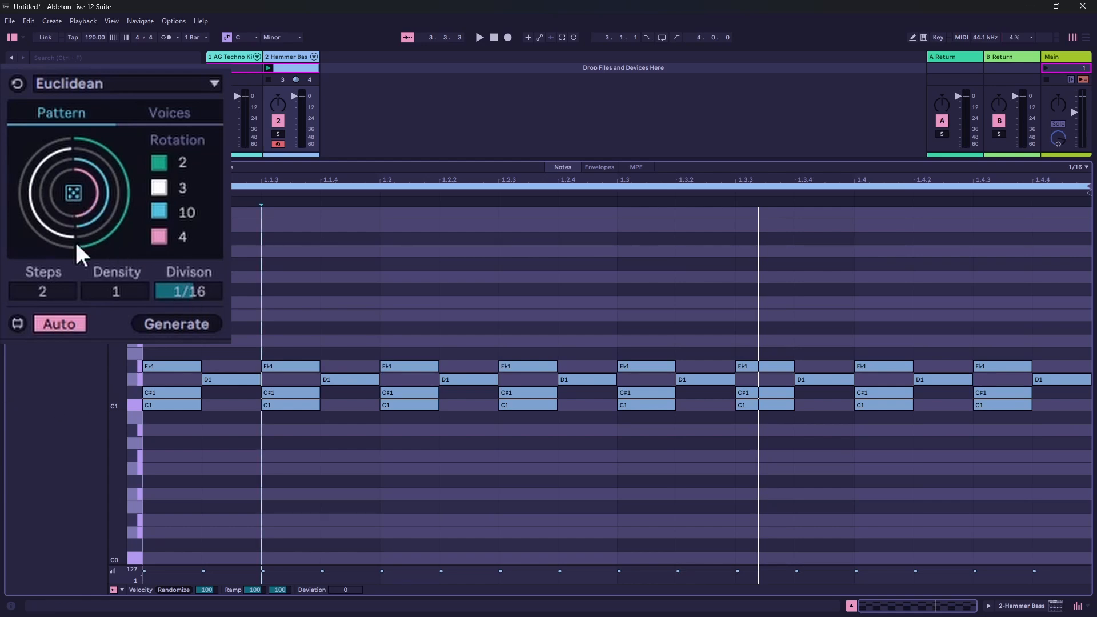
- Set the Euclidean pattern to 4 steps and randomize its voice rotations once
click(53, 296)
drag(52, 296, 53, 284)
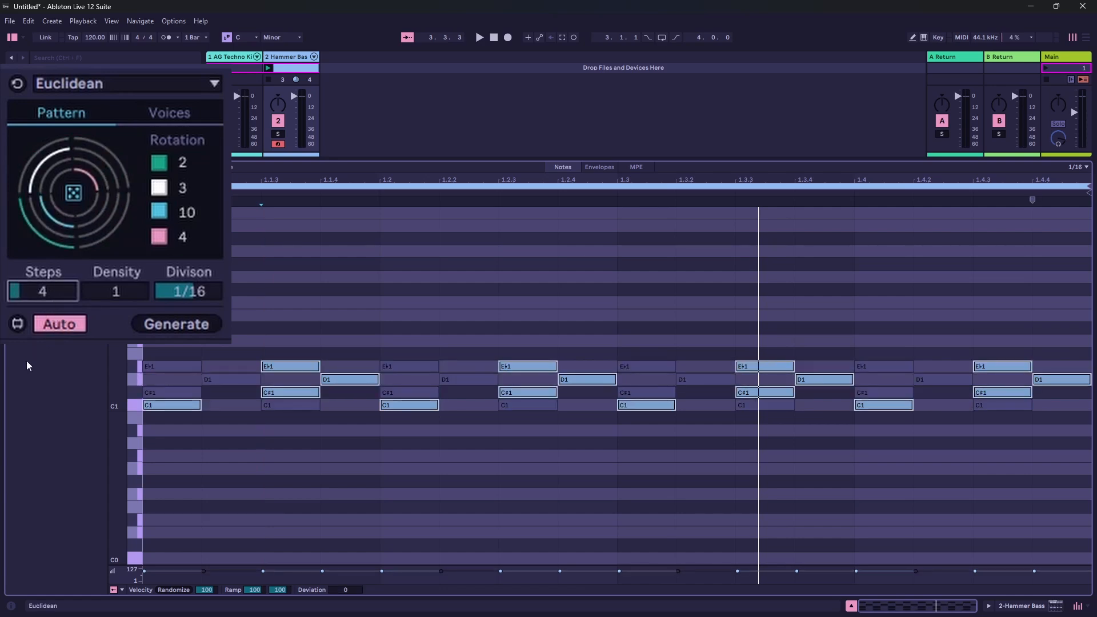
click(72, 196)
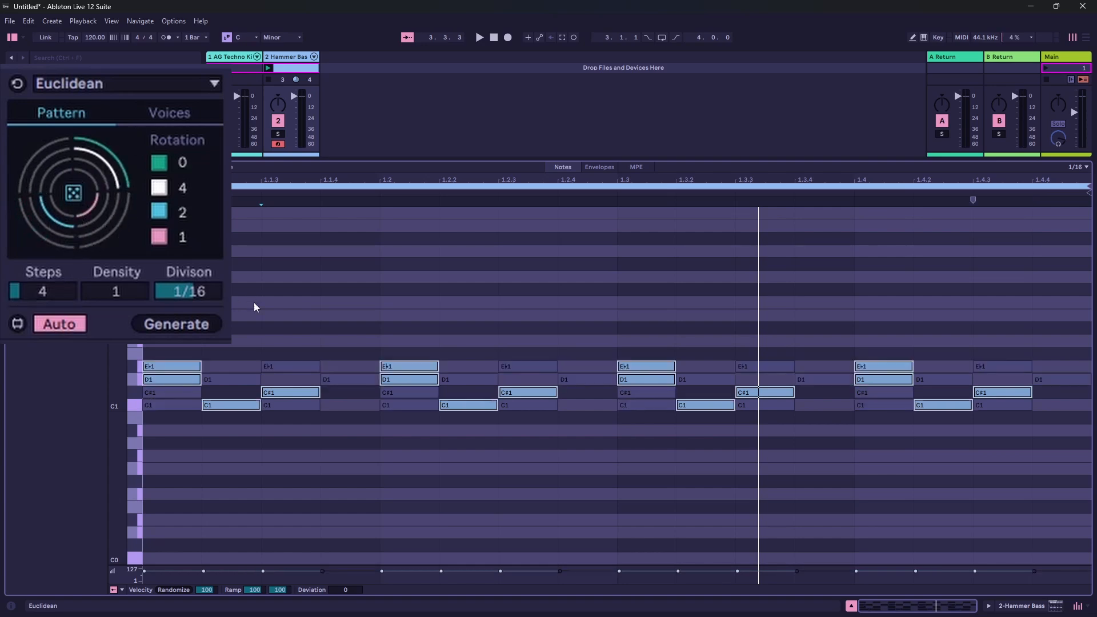
- Clear all notes from the clip and generate a fresh four-step pattern with randomized voice rotations
key(ctrl+a)
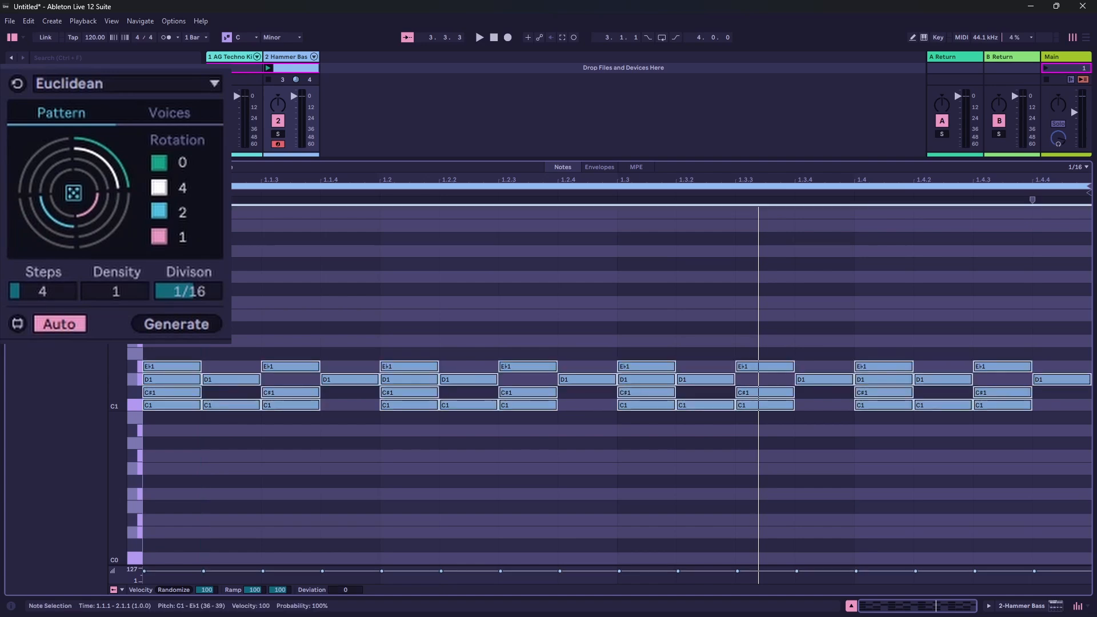
key(Delete)
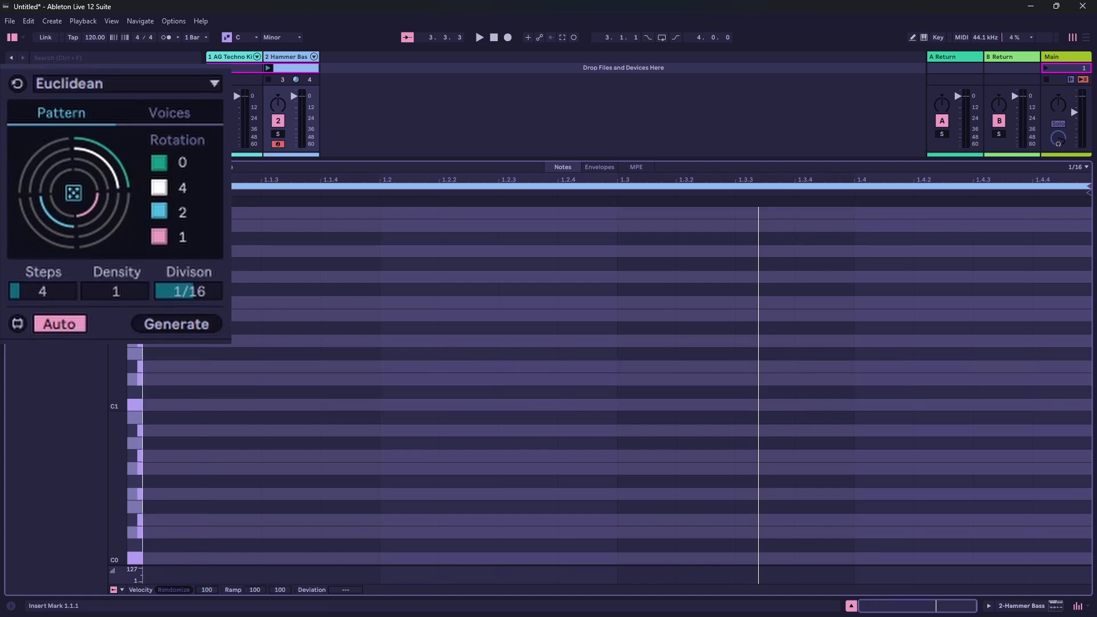
click(72, 197)
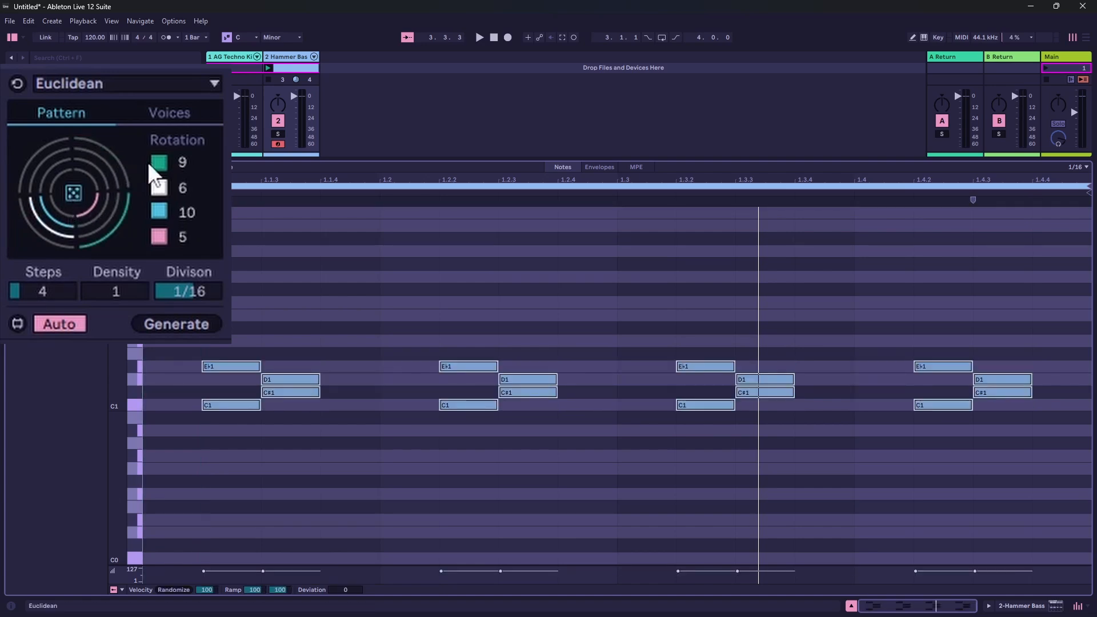
- Play the clip and randomize the four-step pattern's voice rotations twice during playback
key(space)
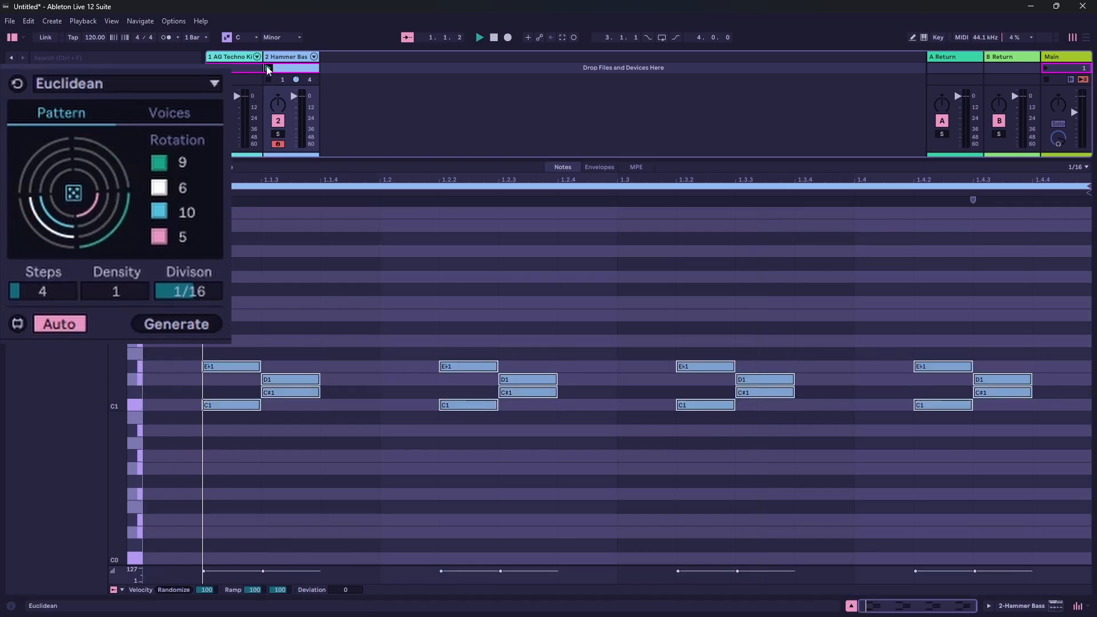
click(77, 189)
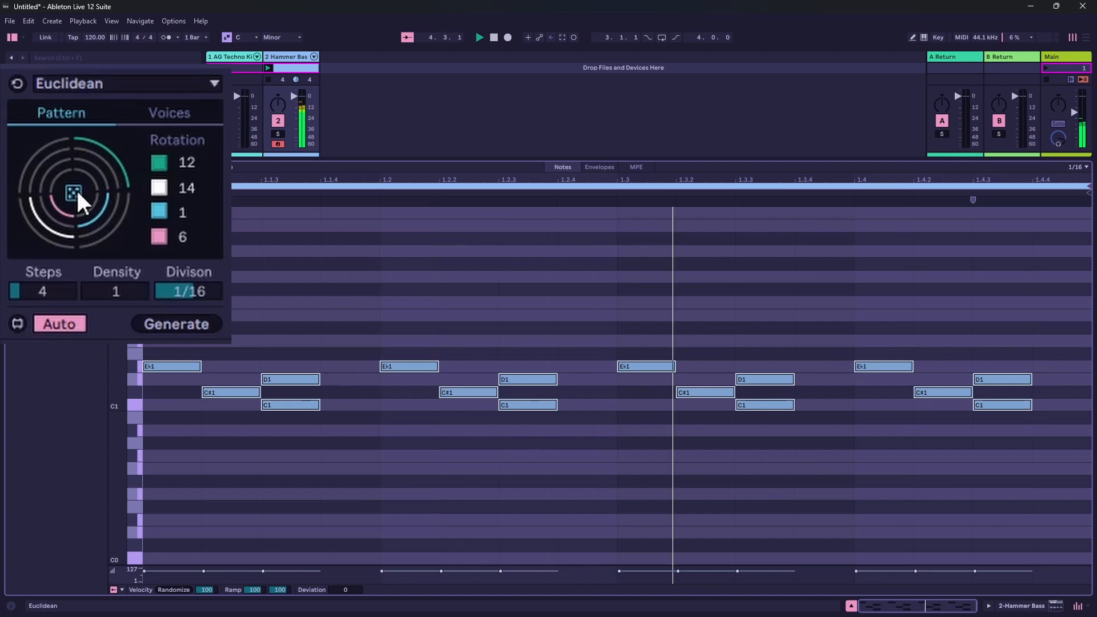
click(77, 187)
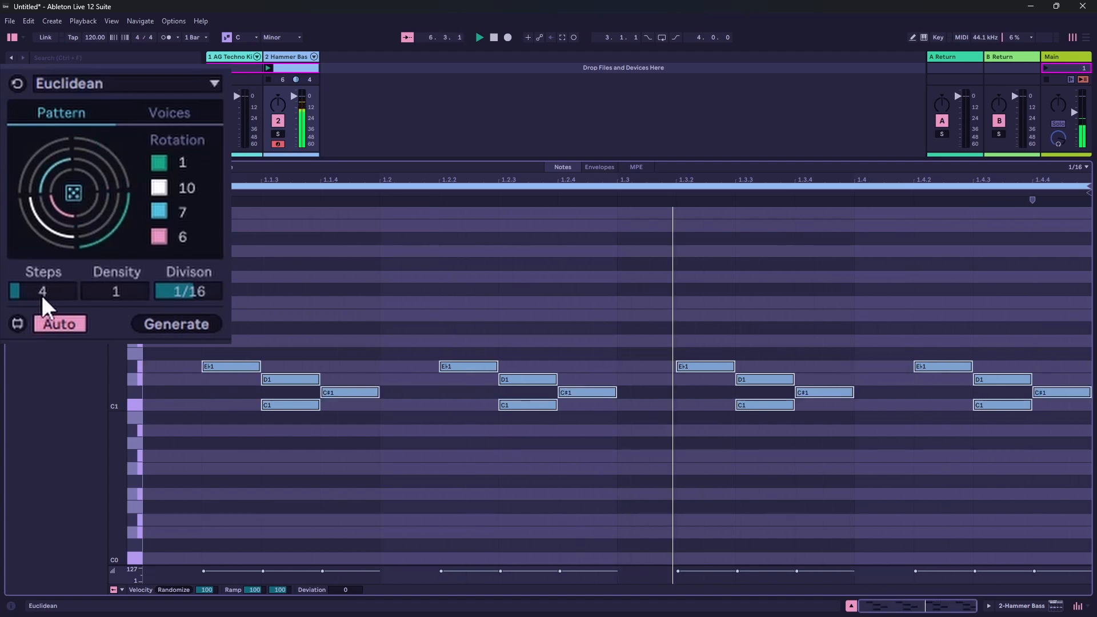
- Set the Euclidean pattern to 8 steps and randomize its voice rotations twice
drag(43, 296, 42, 268)
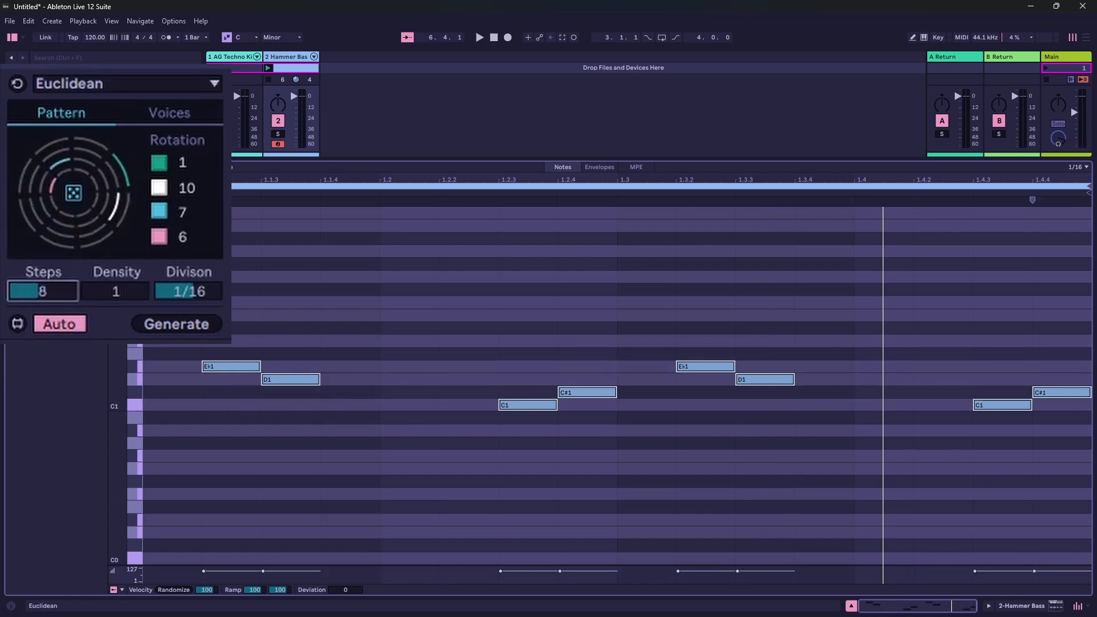
click(74, 192)
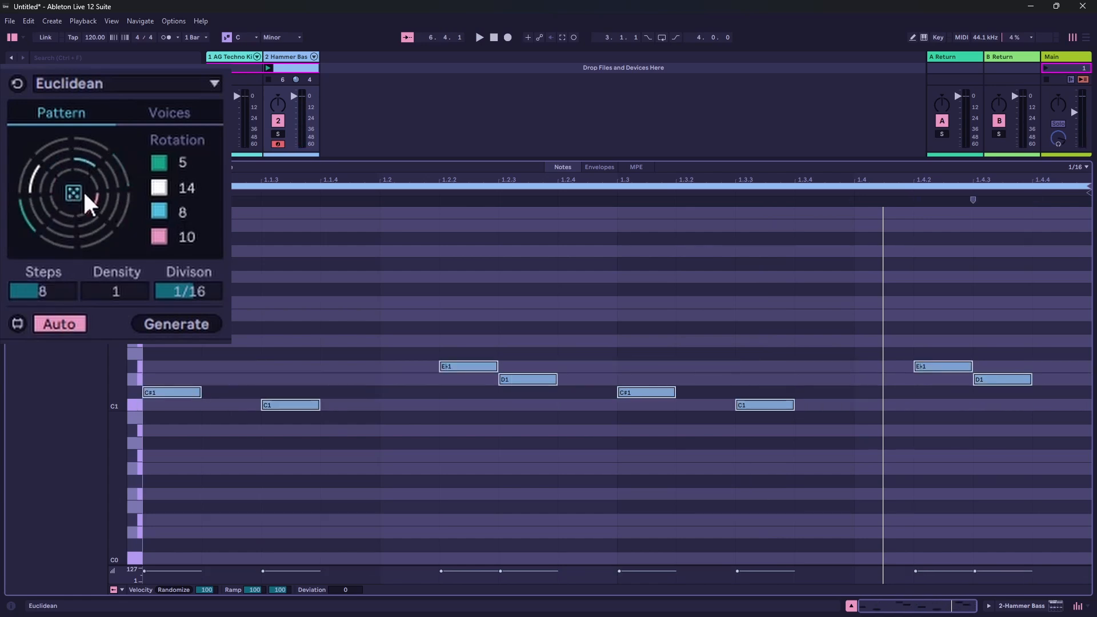
click(80, 190)
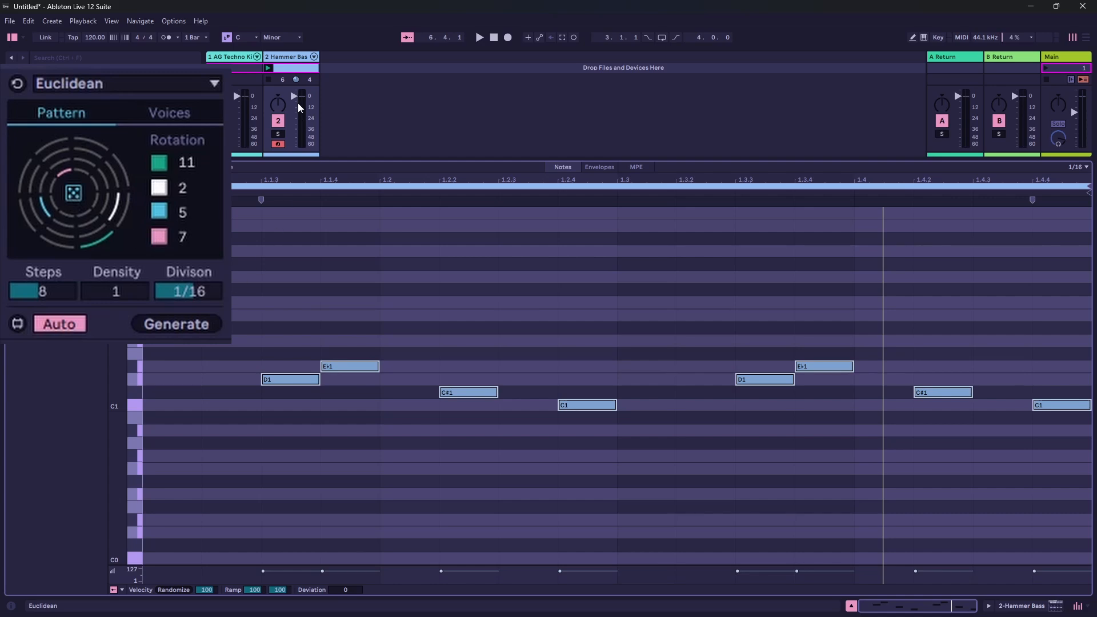
- Launch the Hammer Bass clip and randomize the eight-step pattern's voice rotations three times while listening
click(267, 68)
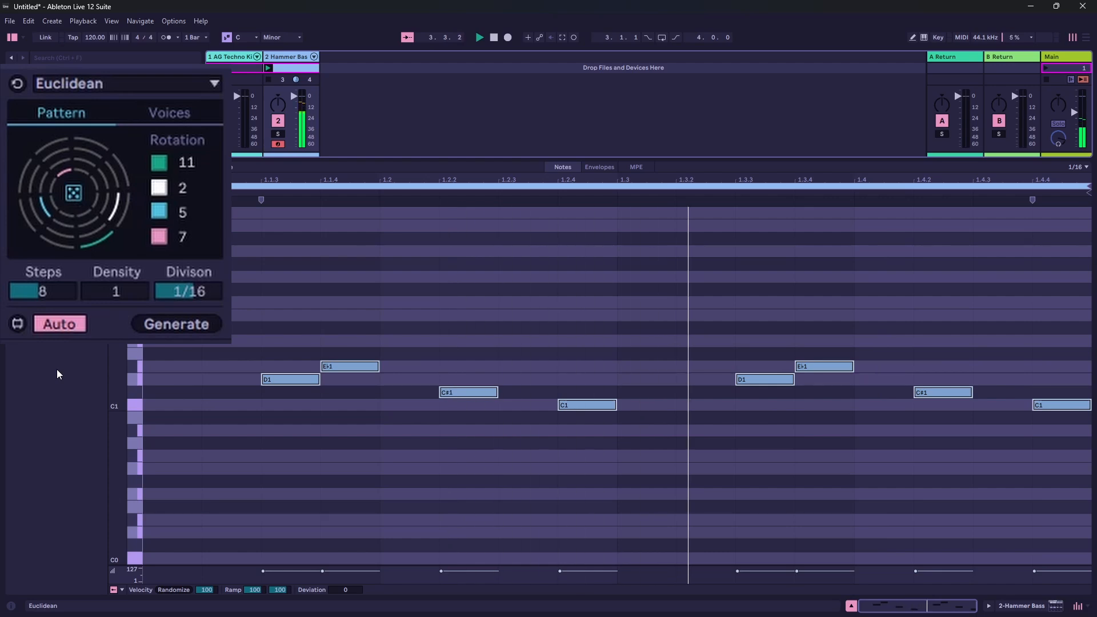
click(75, 193)
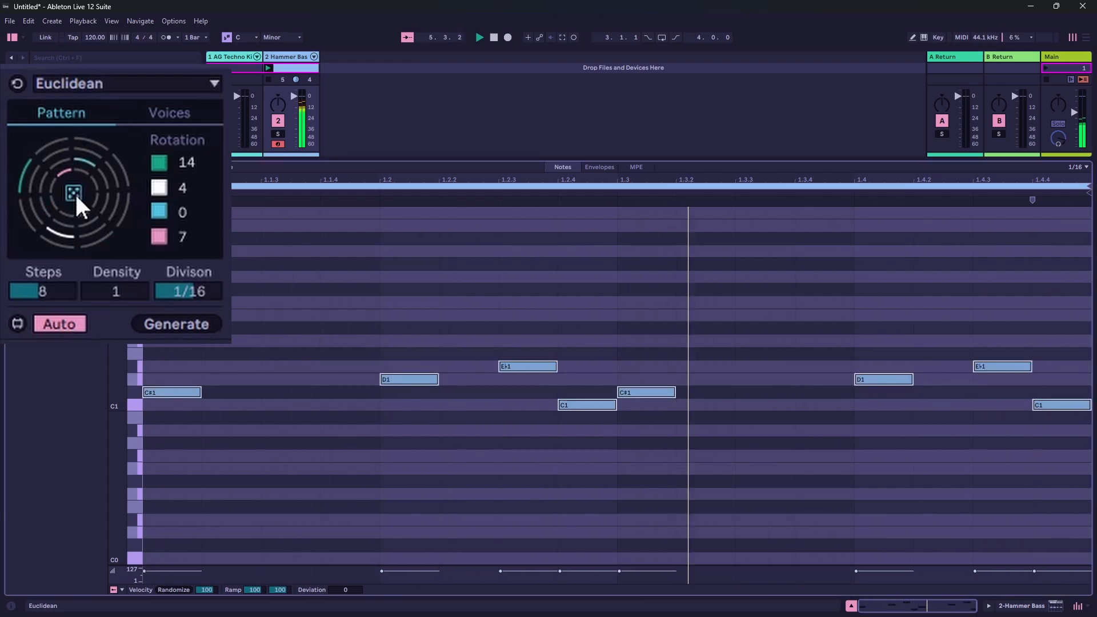
click(74, 193)
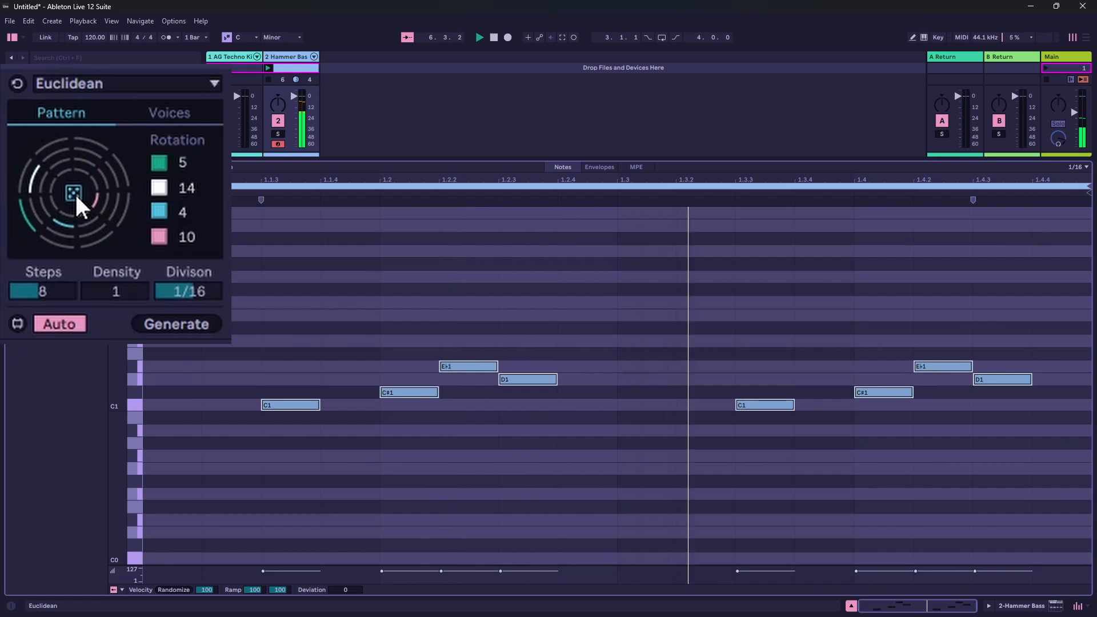
click(74, 193)
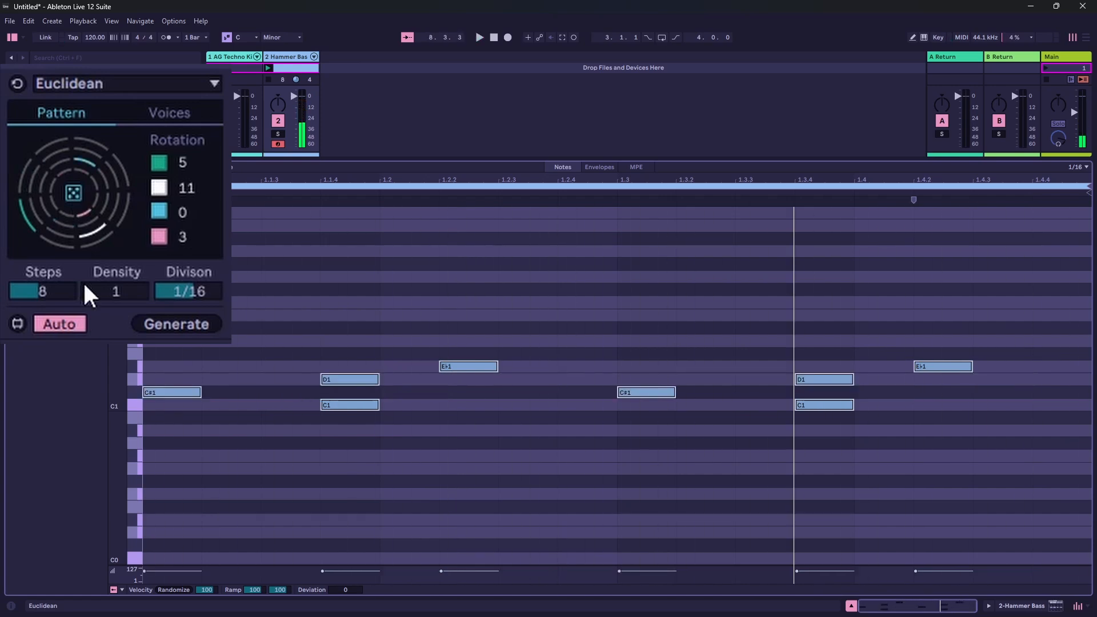
- Set the Euclidean pattern to 16 steps and randomize its voice rotations once
drag(63, 289, 63, 246)
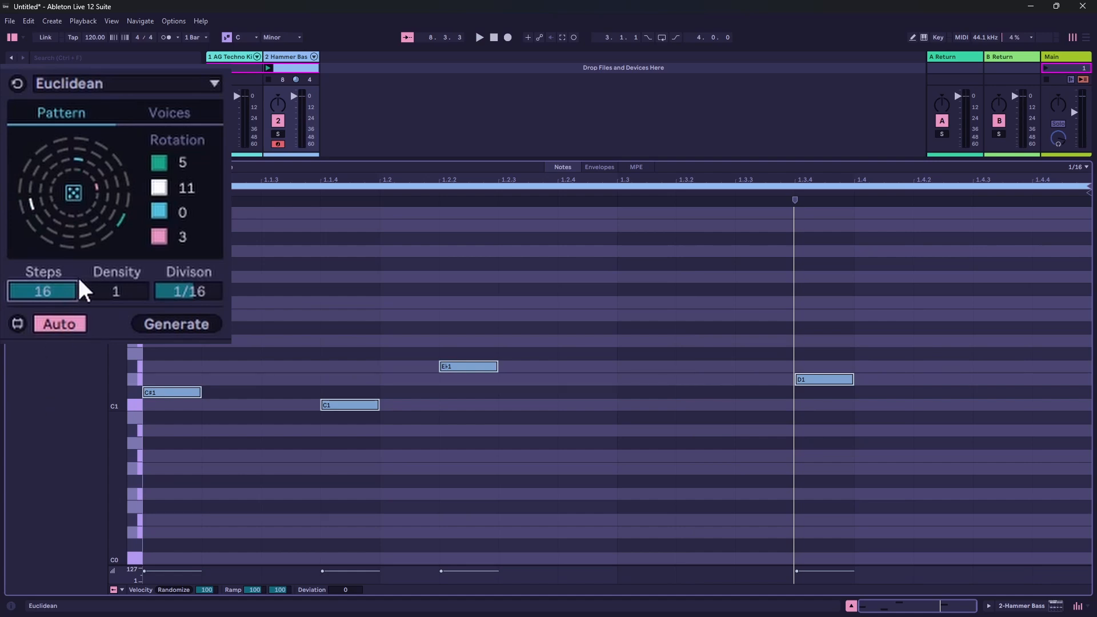
click(73, 193)
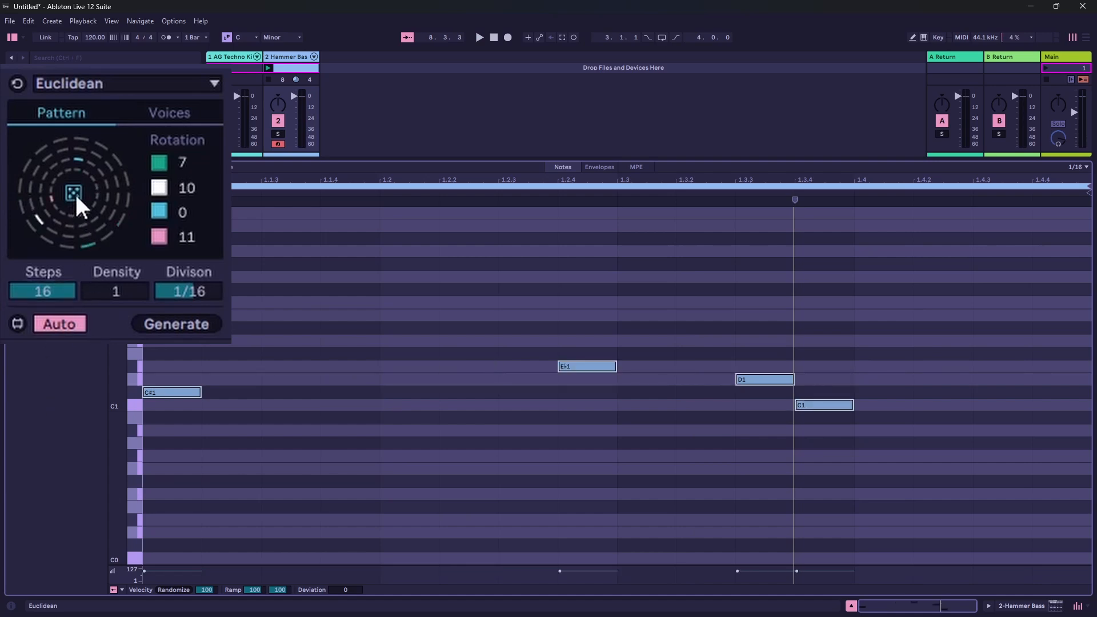
- Play the clip and randomize the sixteen-step pattern's voice rotations once
key(space)
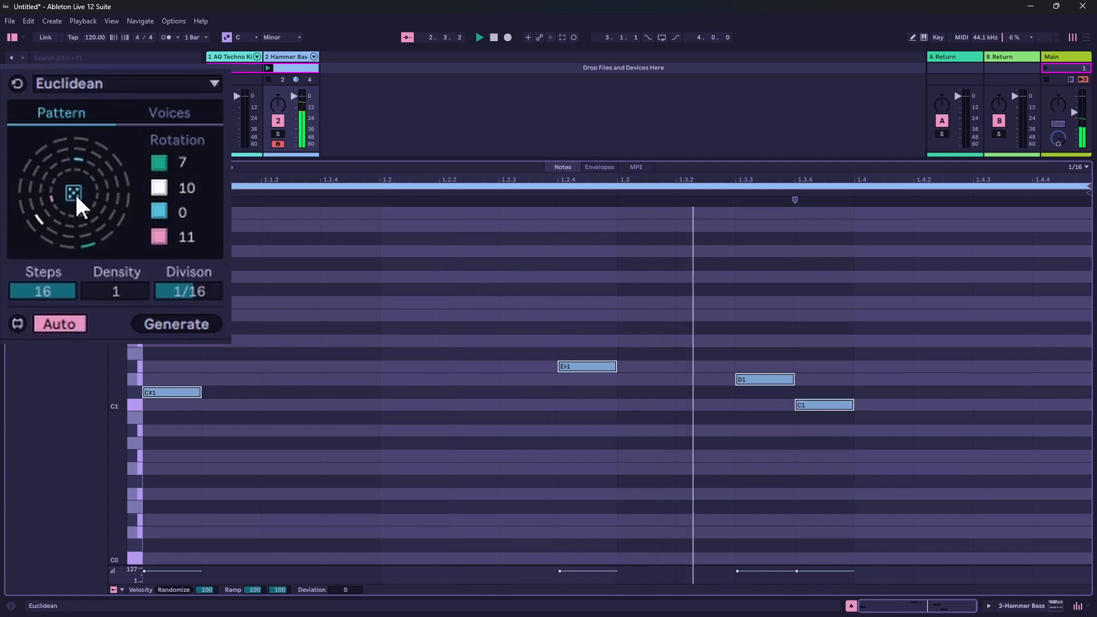
click(75, 193)
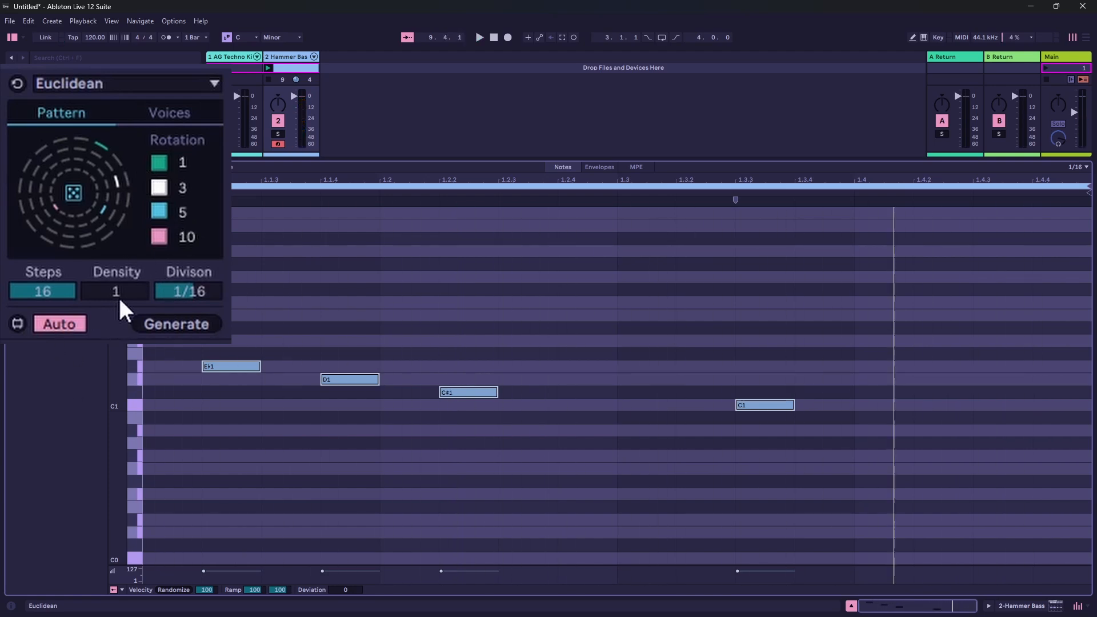
- Set the Euclidean pattern to 8 steps with a density of 2
drag(75, 290, 111, 300)
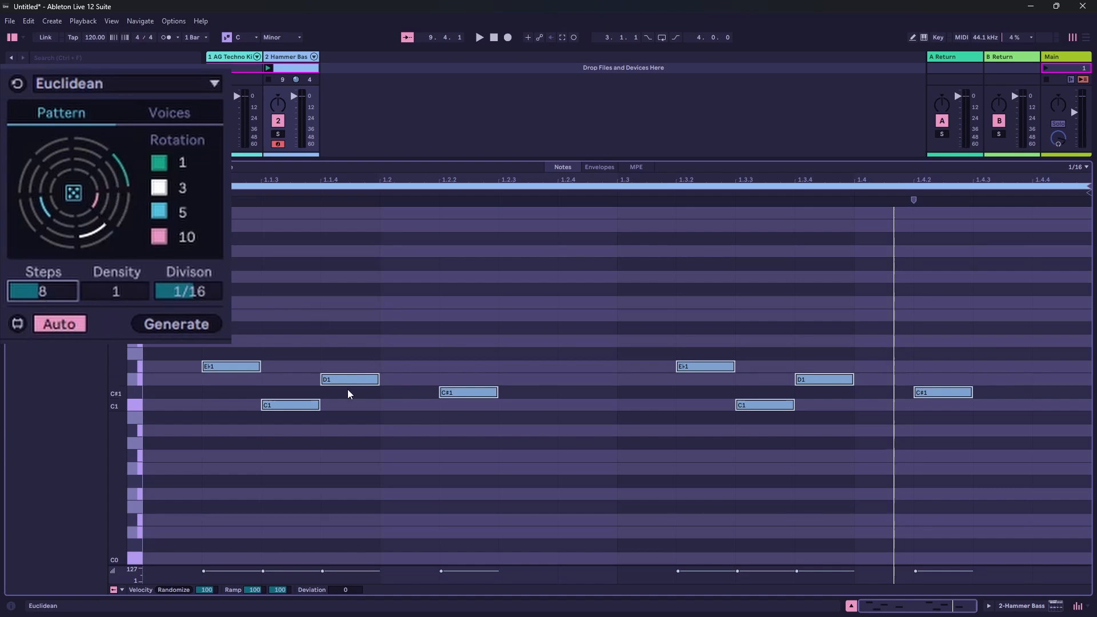
click(125, 300)
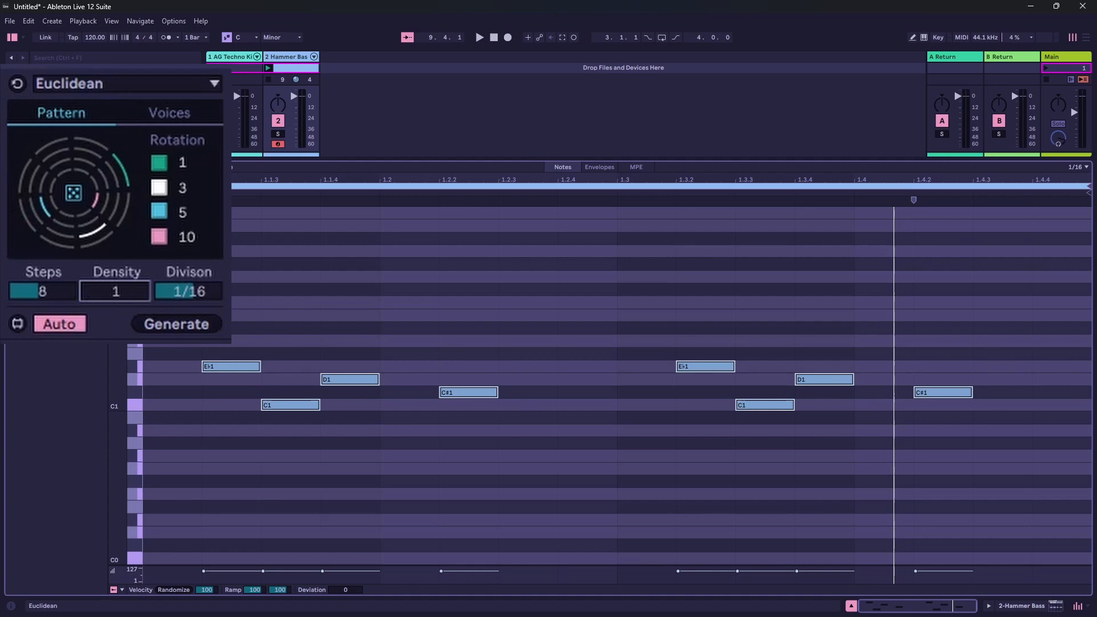
drag(125, 298, 125, 292)
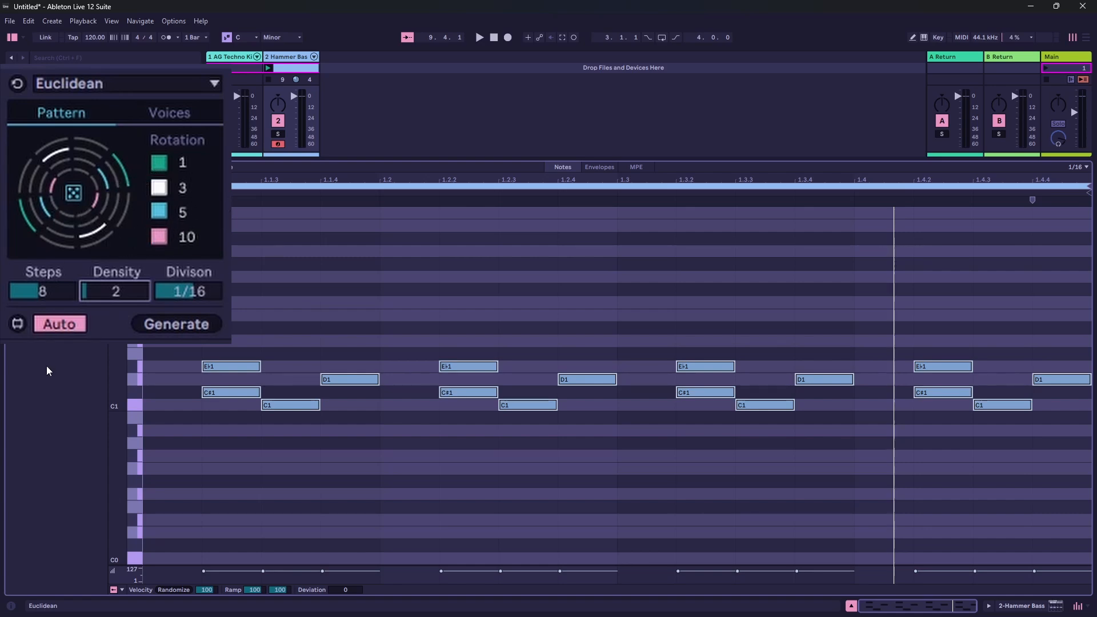
- Launch the Hammer Bass clip and try densities of 1, 3 and 9 during playback, ending on 3
click(269, 67)
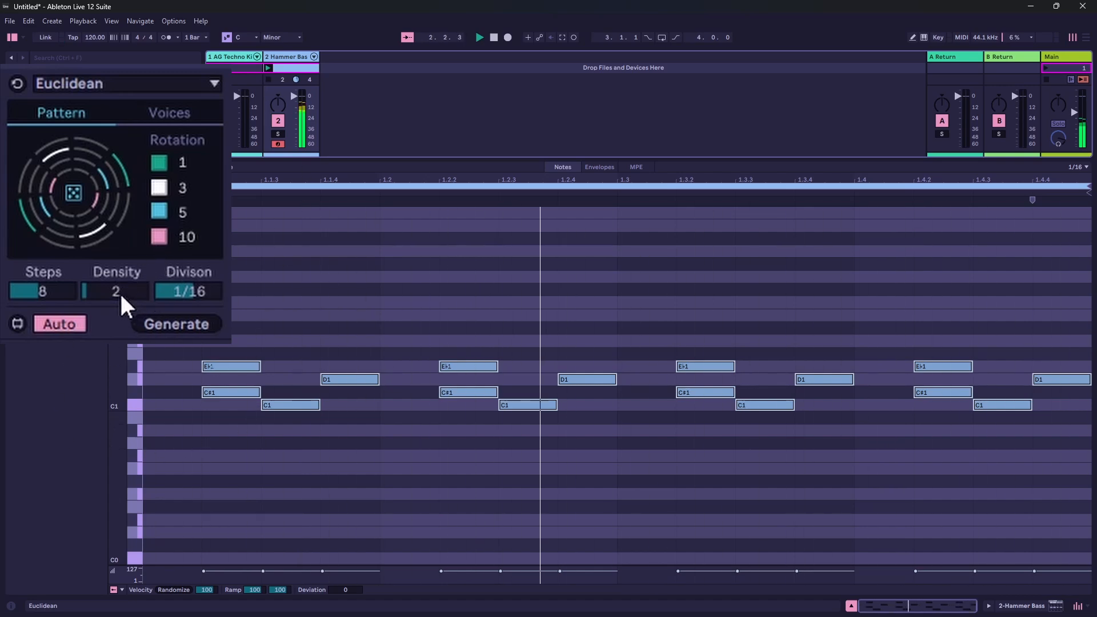
drag(118, 292, 118, 301)
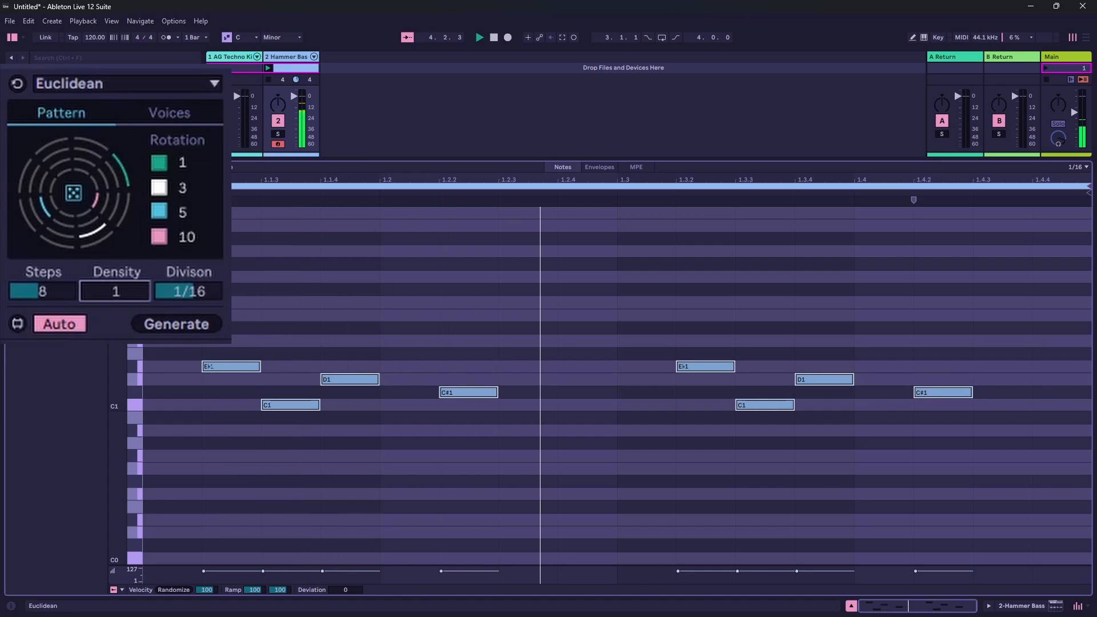
key(Up)
key(Up)
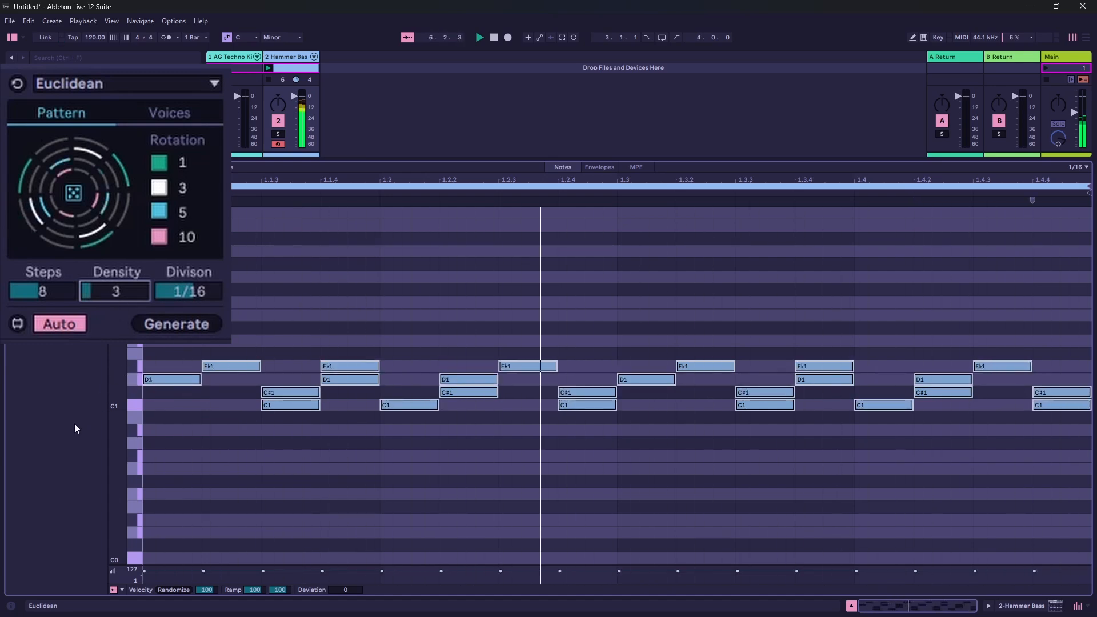
drag(127, 299, 126, 261)
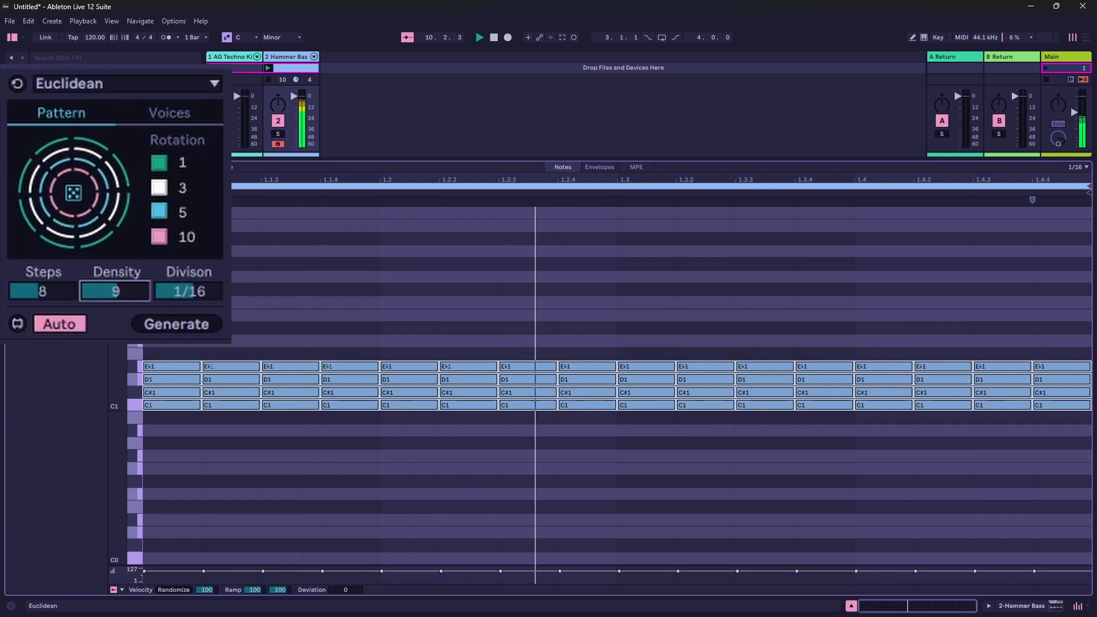
drag(127, 284, 126, 318)
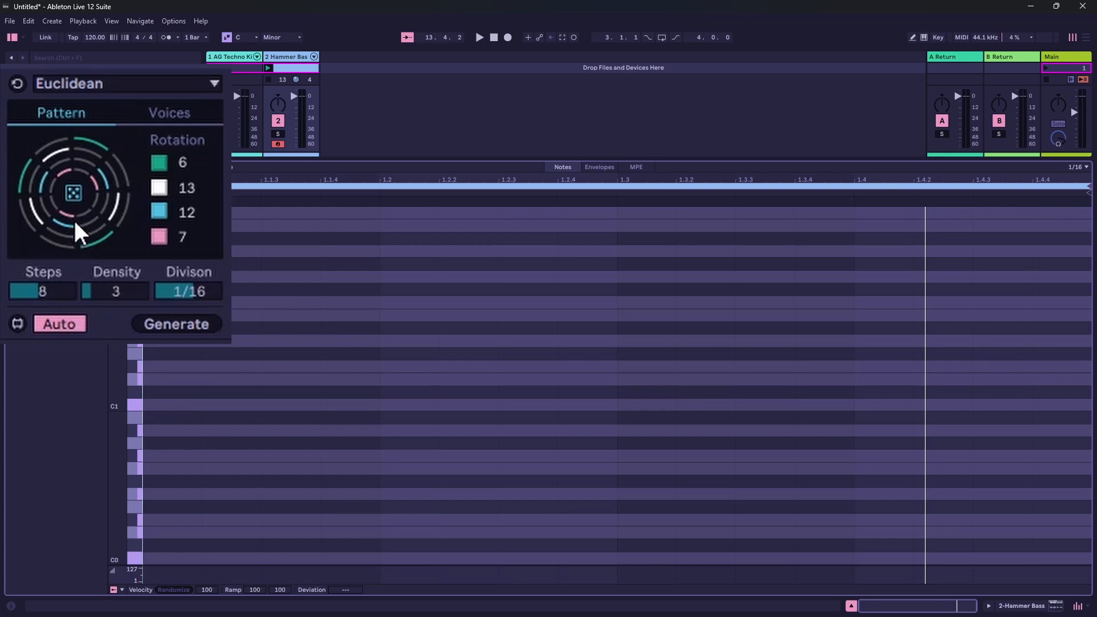
- Randomize the voice rotations four times with 8 steps and a density of 3
click(70, 194)
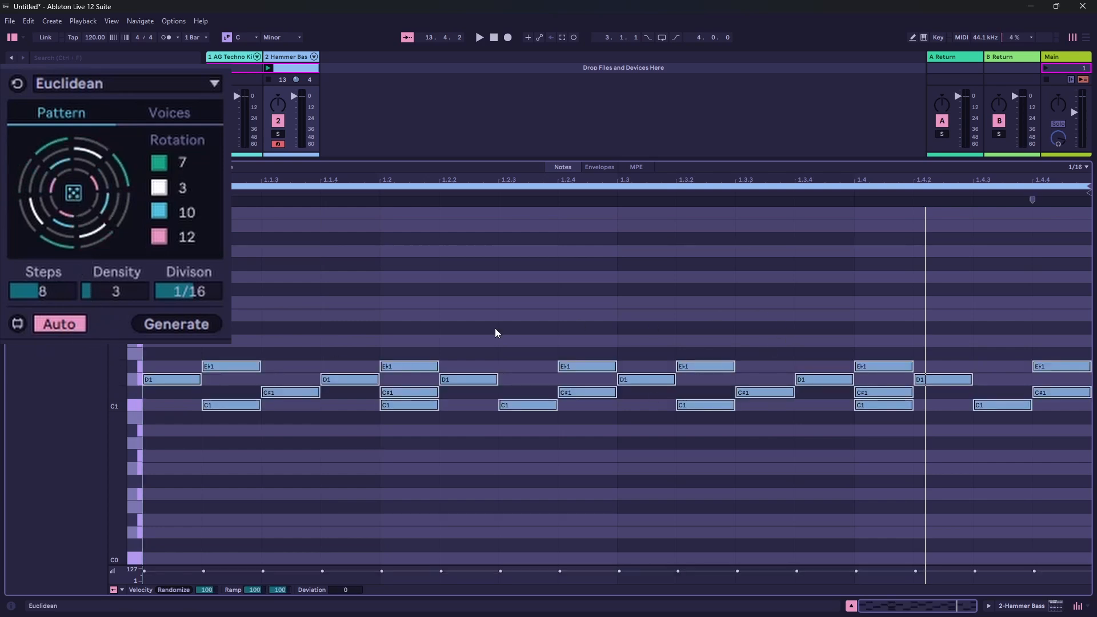
click(73, 194)
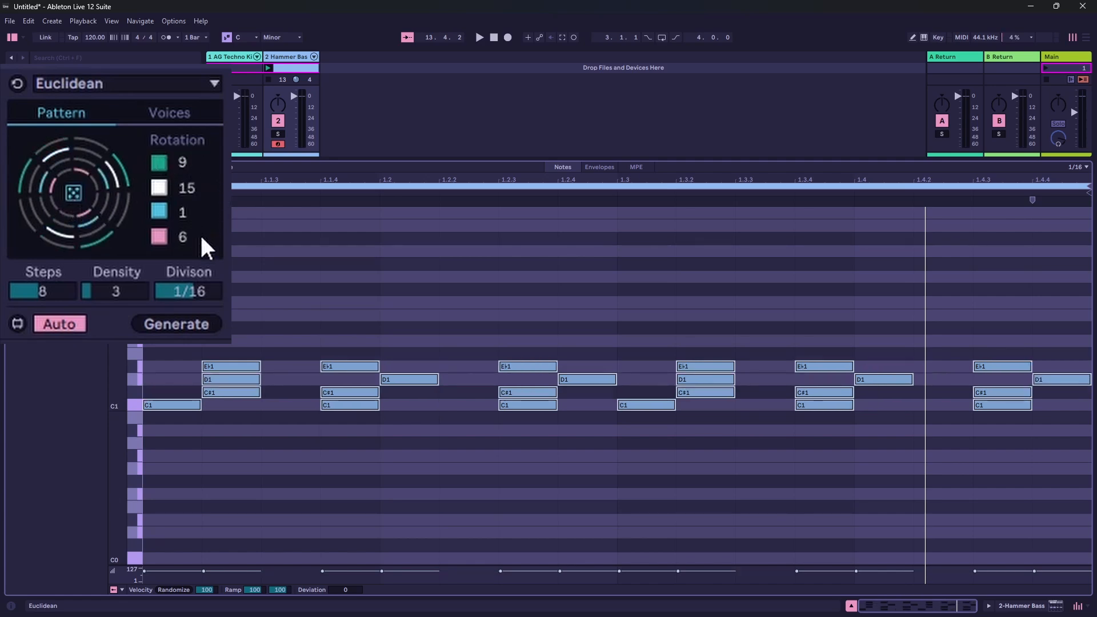
click(70, 197)
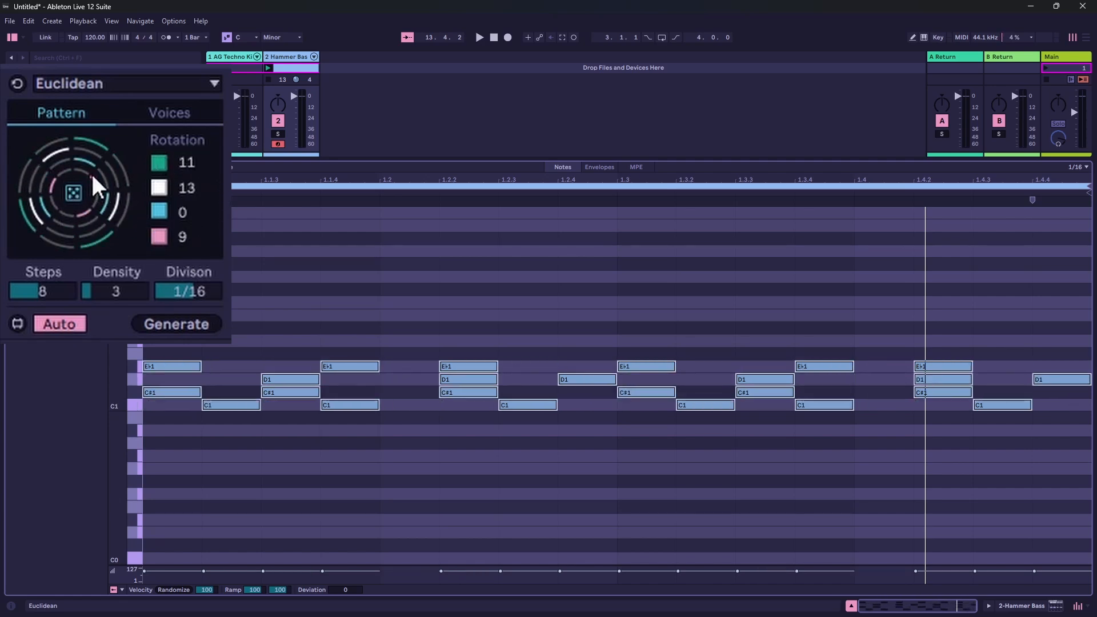
mouse_move(69, 283)
mouse_down()
mouse_move(68, 234)
mouse_move(69, 281)
mouse_up()
click(74, 193)
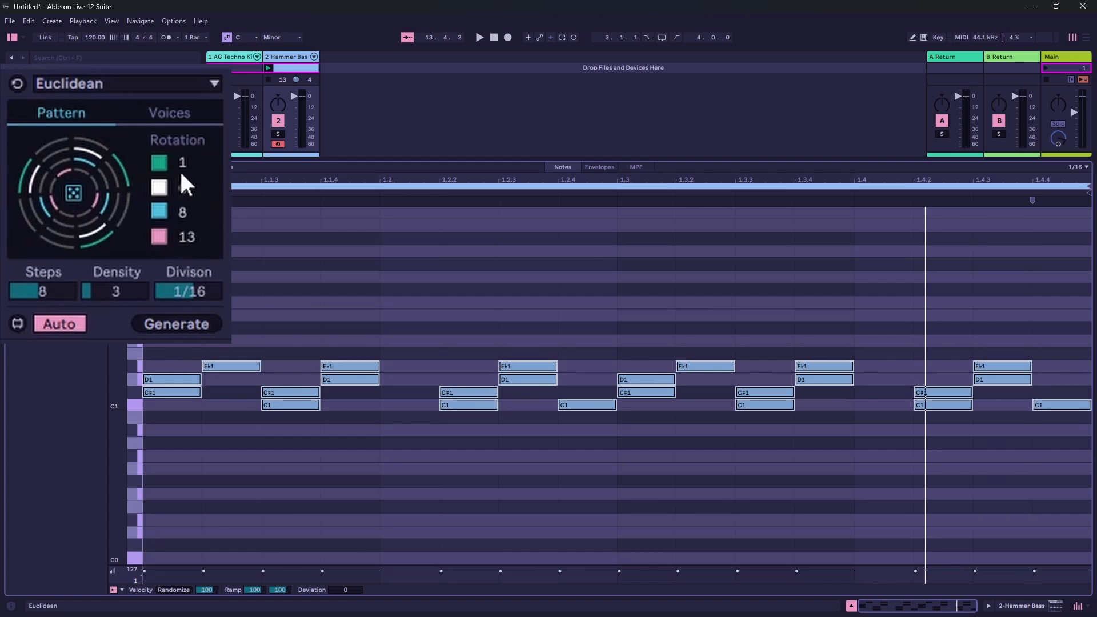
- Set the rotations of the green, white and blue voices to 0 and lower the pink voice's rotation
drag(186, 163, 186, 195)
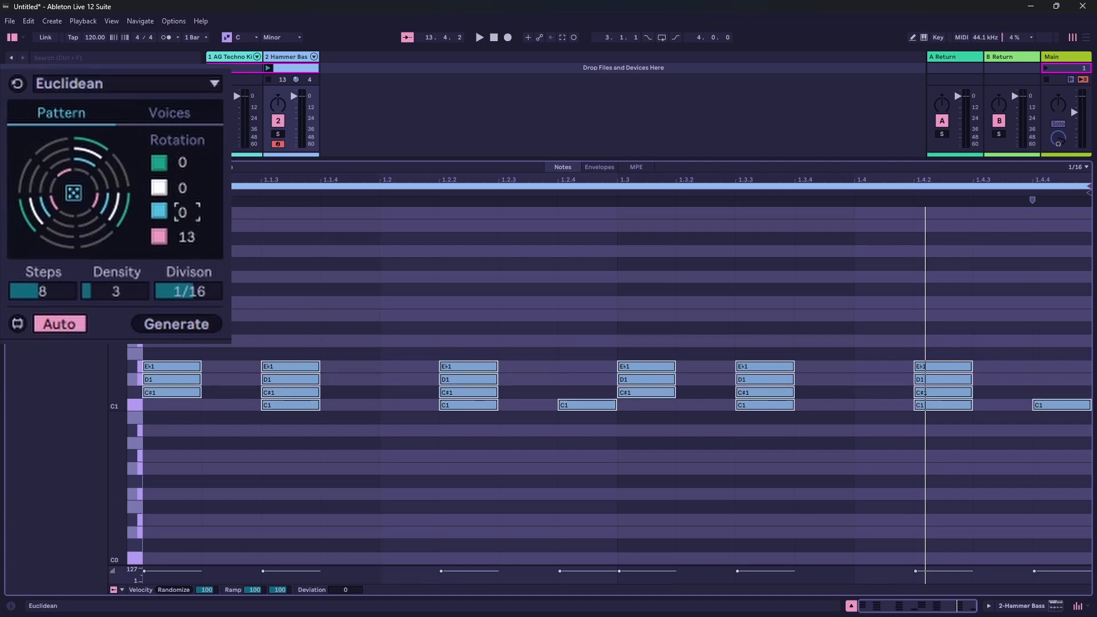
drag(186, 236, 186, 246)
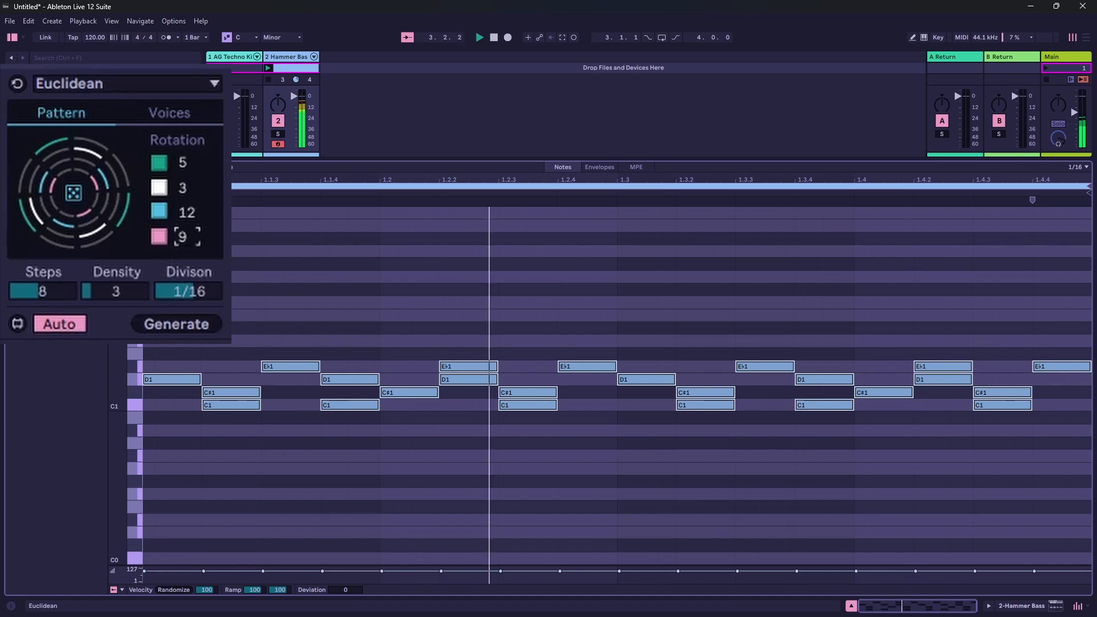
- Adjust the pink voice's rotation to 7 during playback and set the density to 2
scroll(183, 237, up, 2)
scroll(184, 237, down, 3)
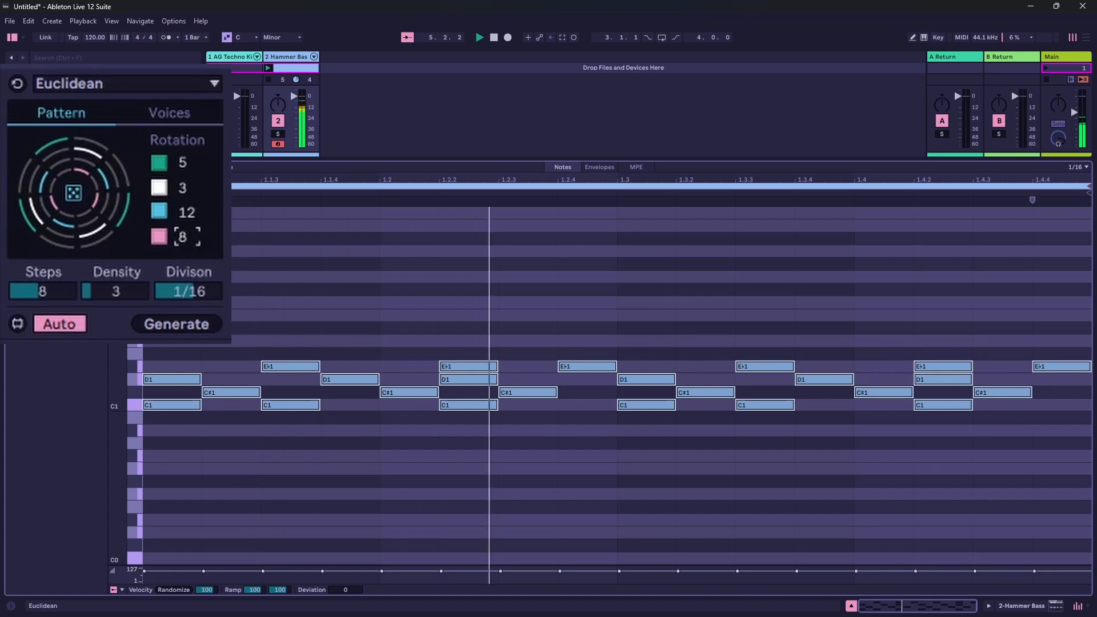
scroll(183, 236, down, 1)
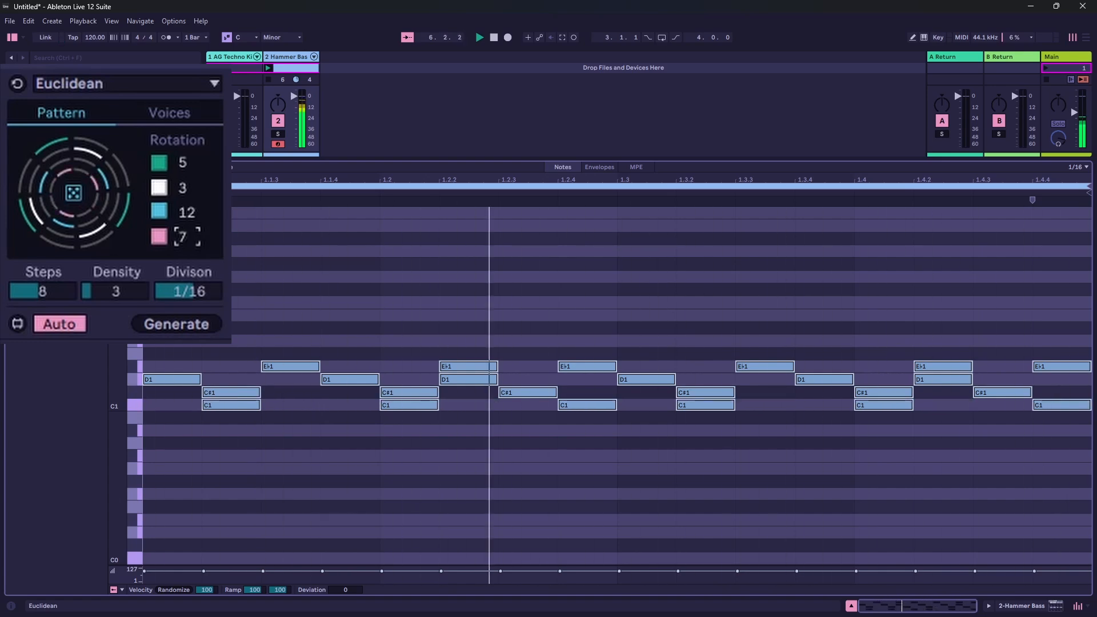
drag(113, 289, 112, 300)
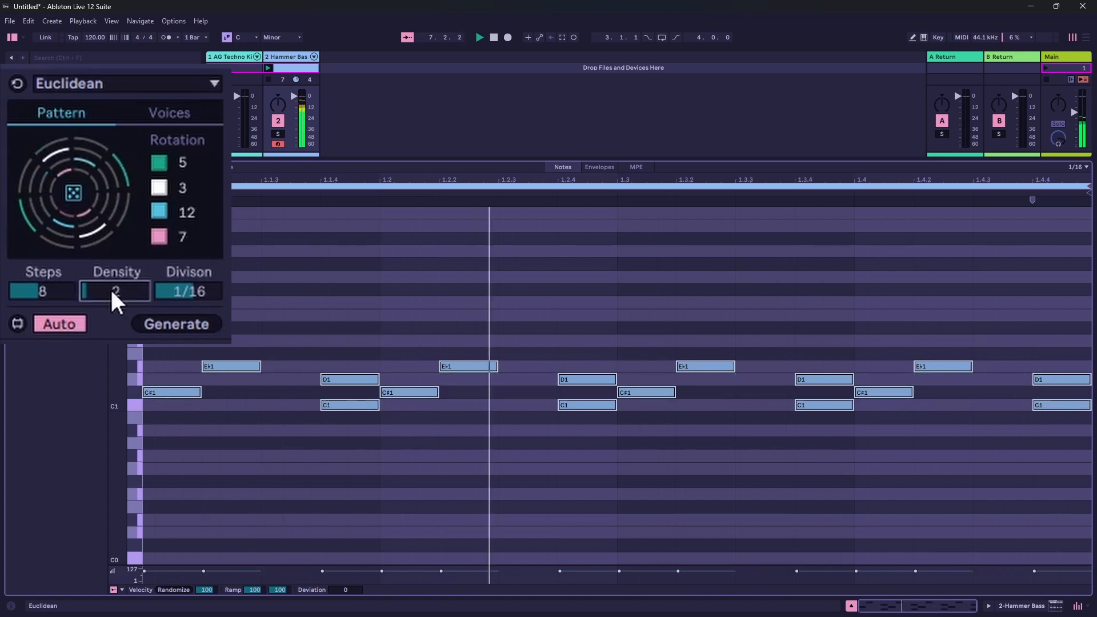
- Restart playback, randomize the voice rotations once and set the pink voice's rotation to 4
key(space)
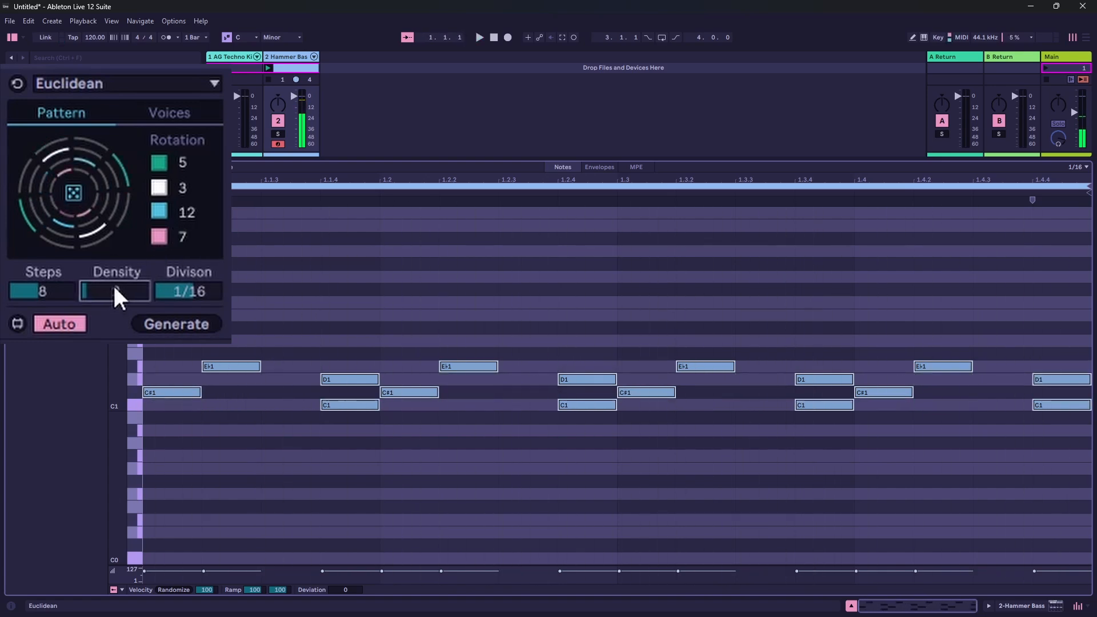
click(74, 200)
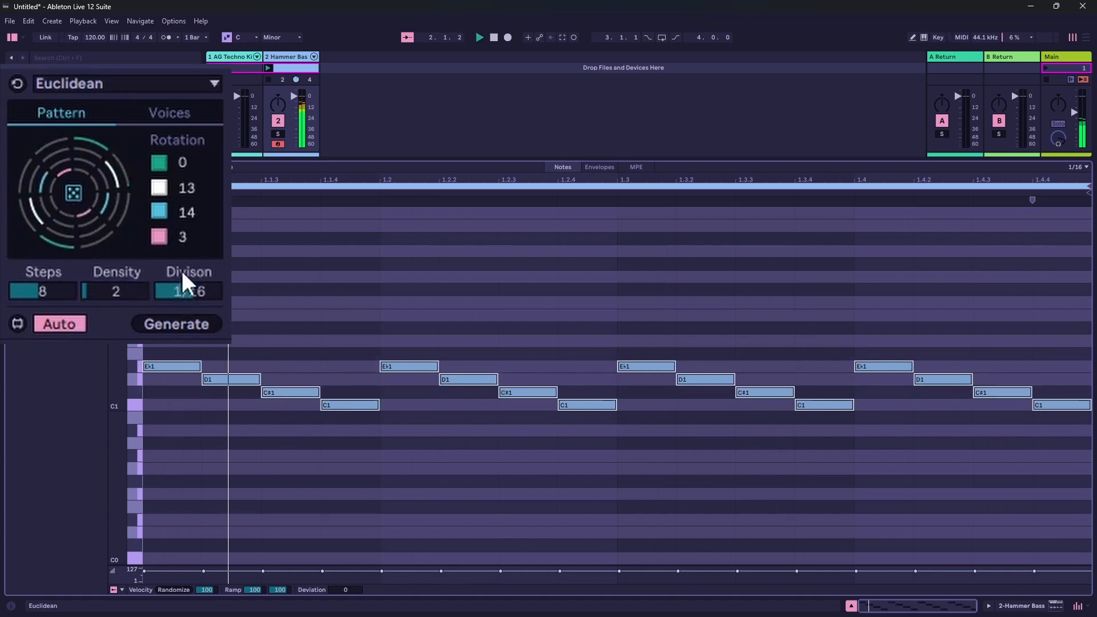
drag(184, 237, 184, 230)
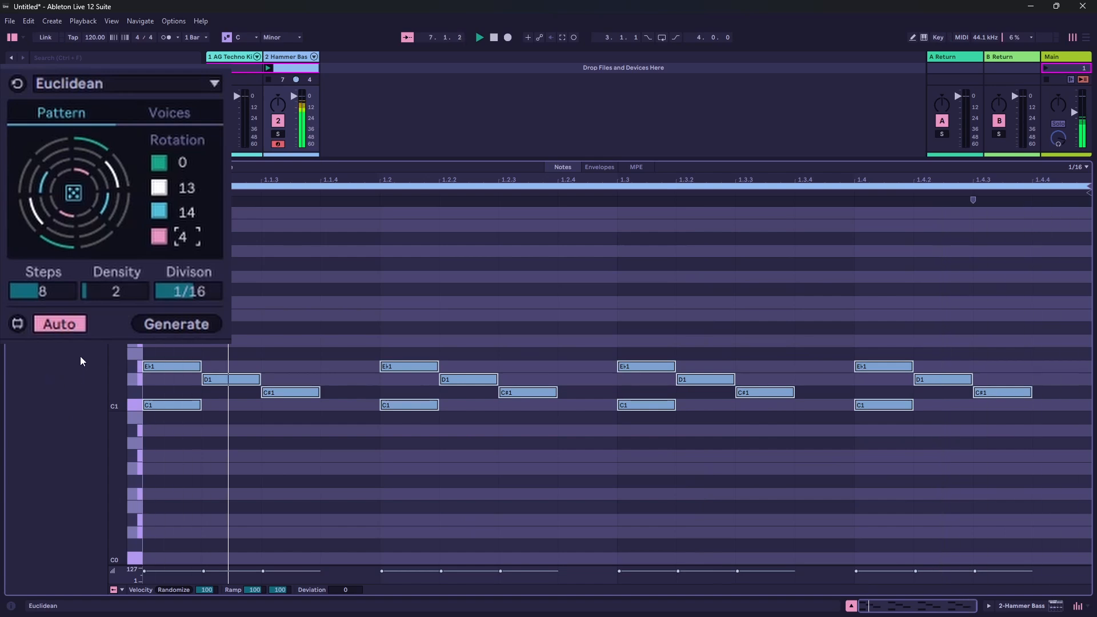
- Switch off the pink and white voices while listening and switch both back on
click(158, 236)
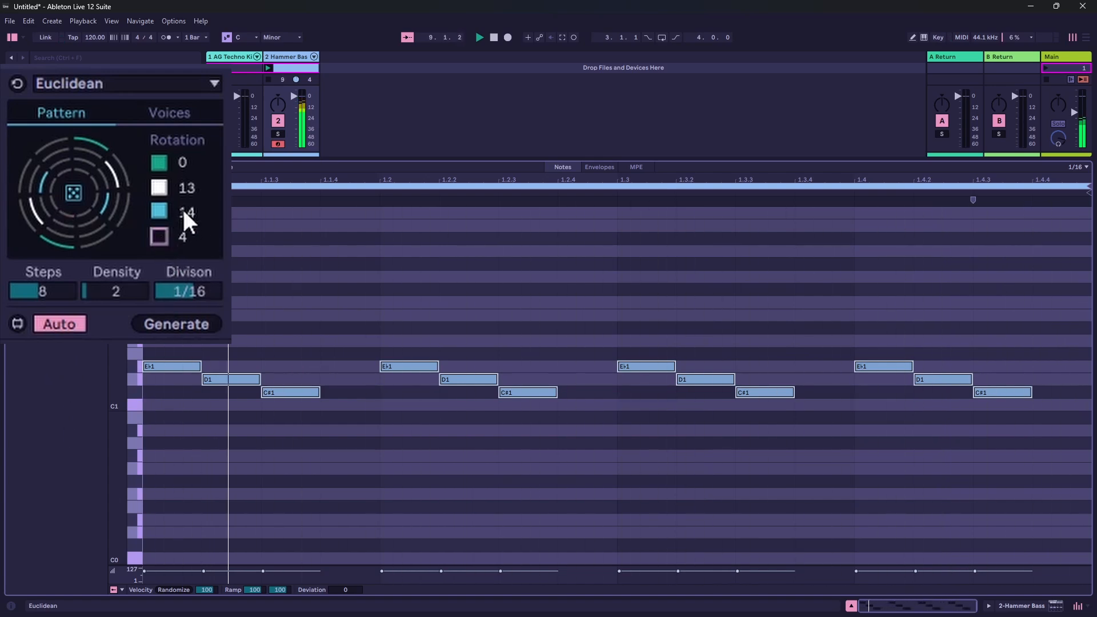
click(159, 190)
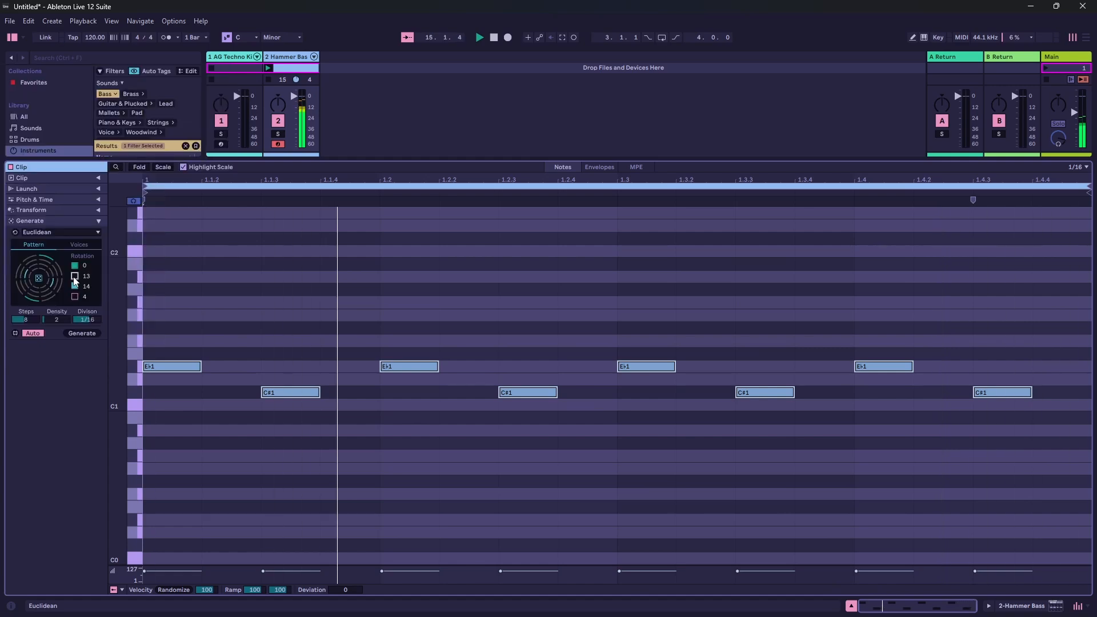
click(74, 276)
click(74, 297)
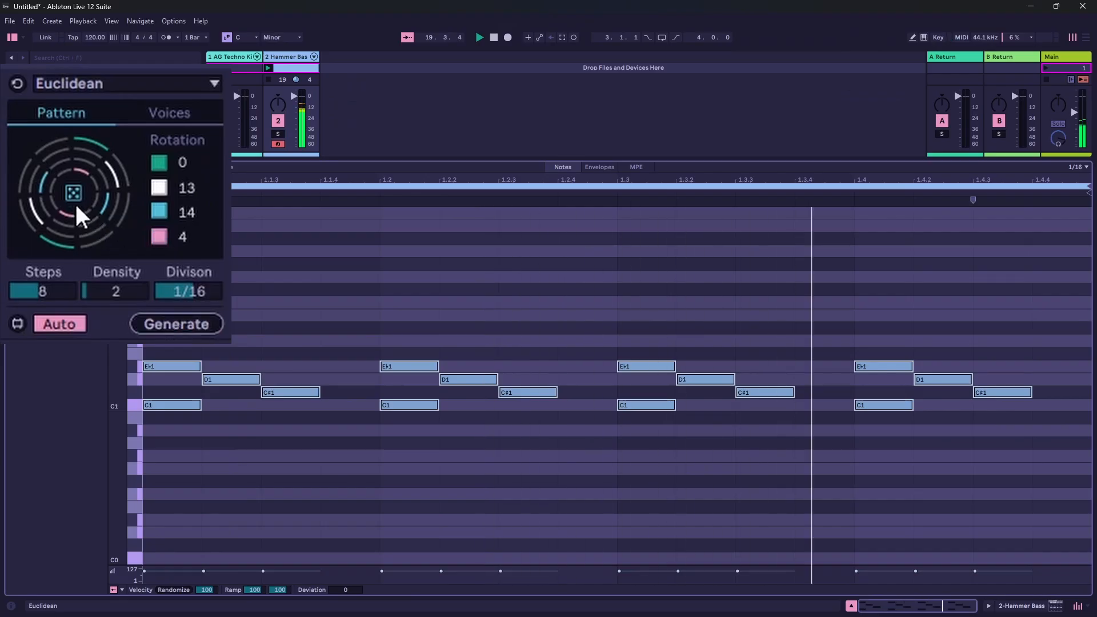
- Randomize the rotations of all four voices twice during playback at a density of 2
click(75, 193)
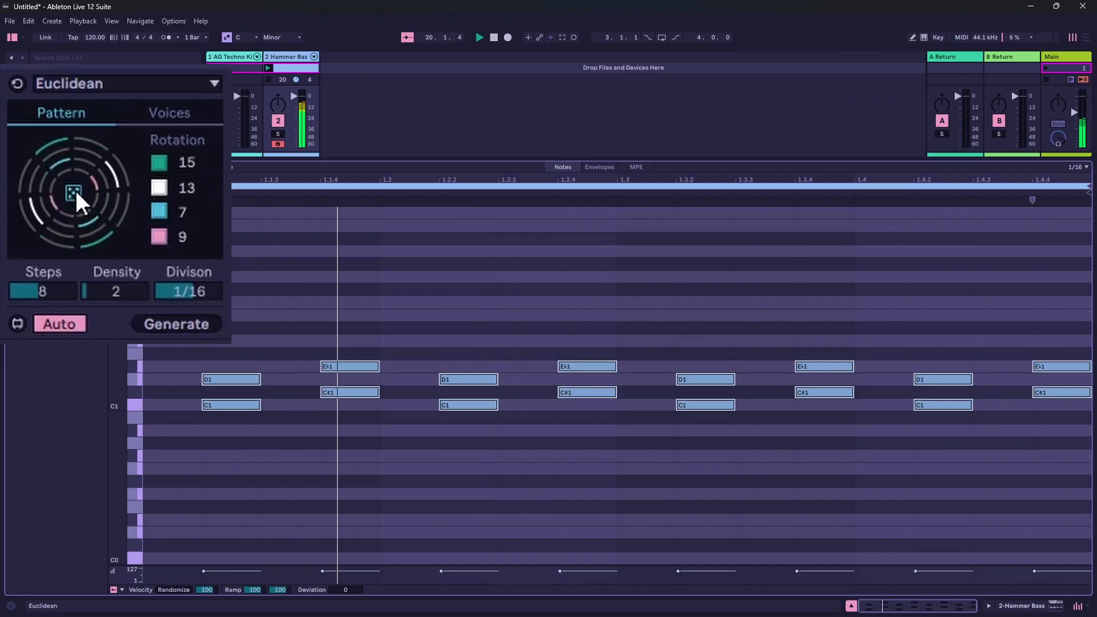
click(74, 193)
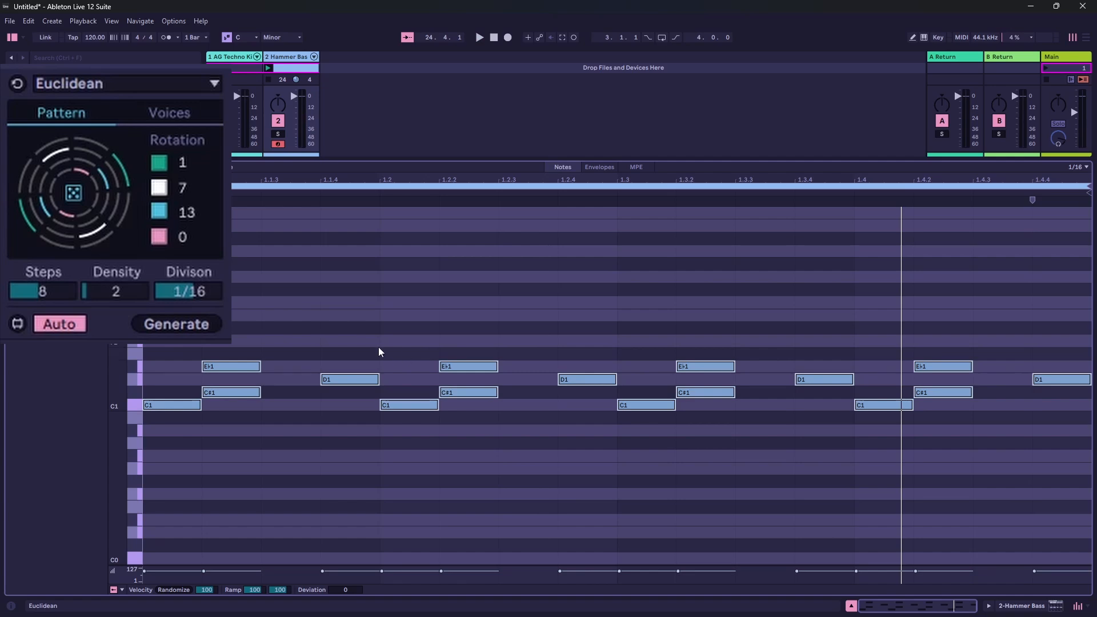
- Open the voice pitch settings, start playback and transpose all four voices down stepwise, taking the lowest voice through A#0 and A0
click(173, 109)
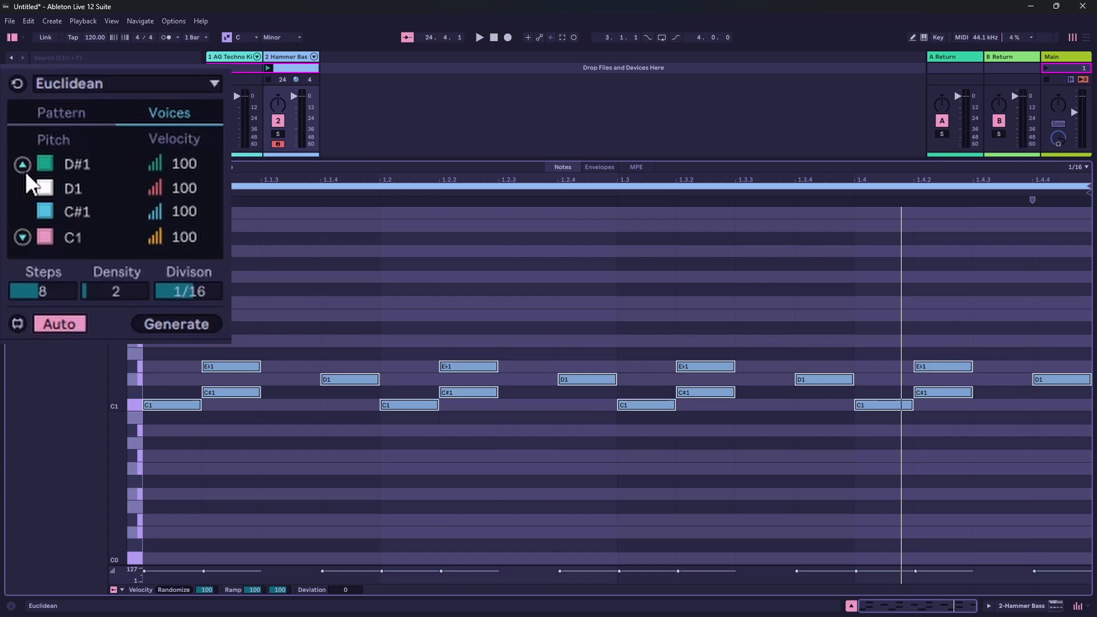
key(space)
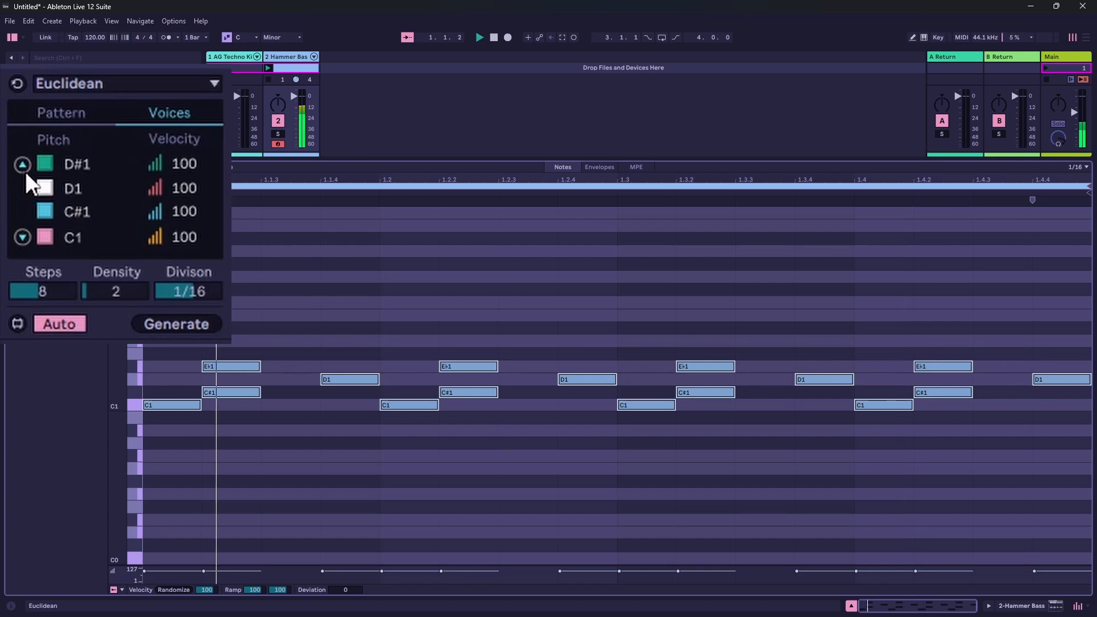
click(21, 237)
click(21, 237)
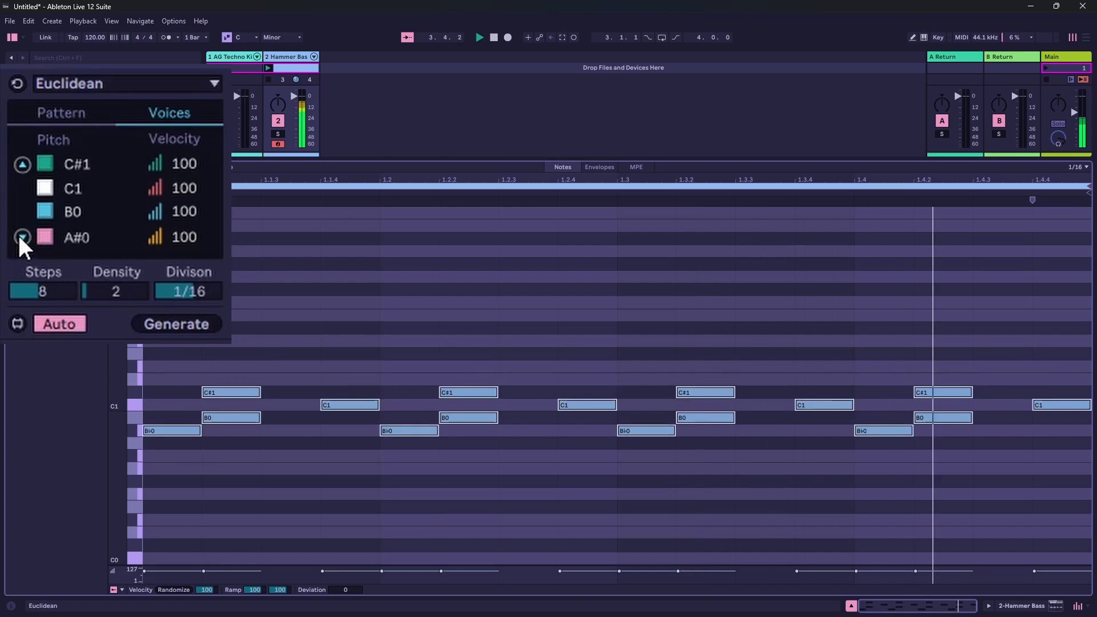
click(20, 237)
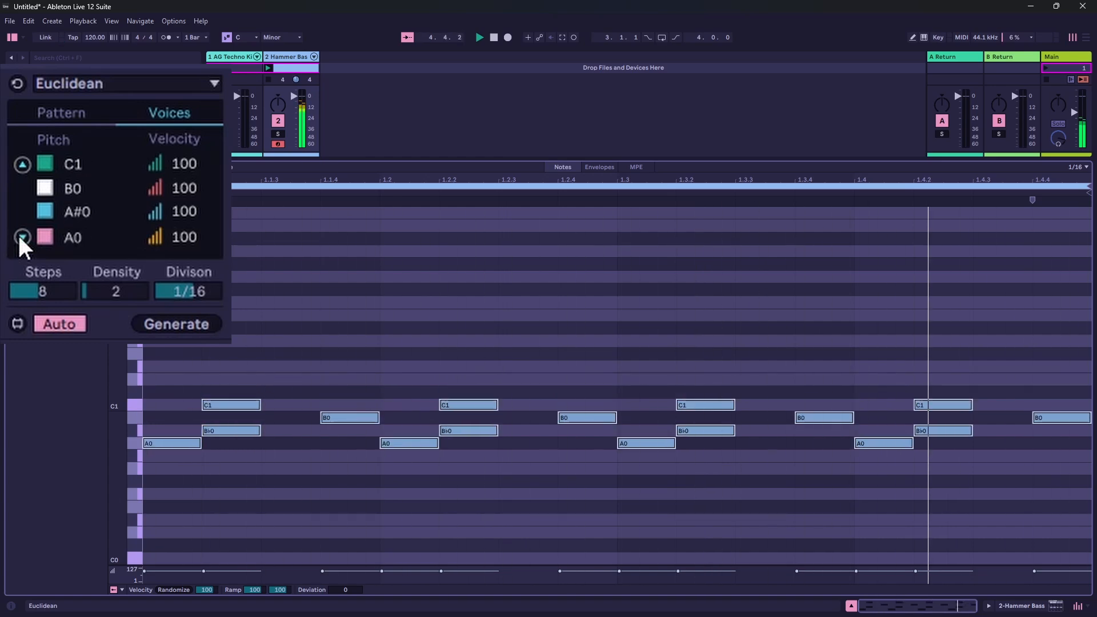
click(20, 236)
- Transpose all four voices up to the D1–F1 range and back down to C1–D#1 while listening
click(21, 164)
click(20, 164)
click(20, 164)
click(21, 164)
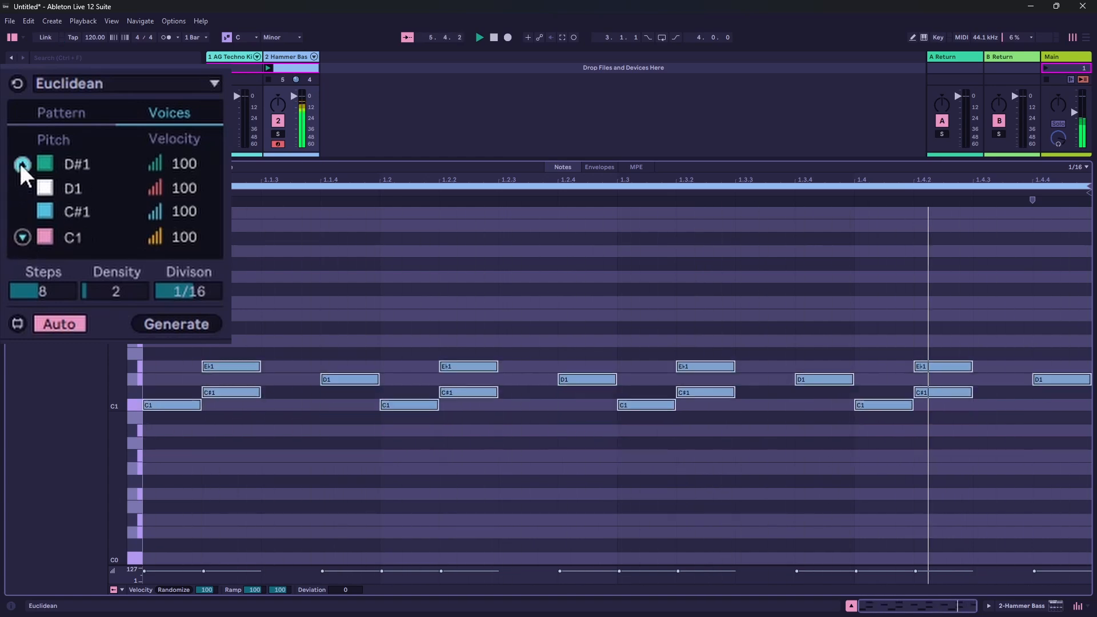
click(21, 163)
click(21, 164)
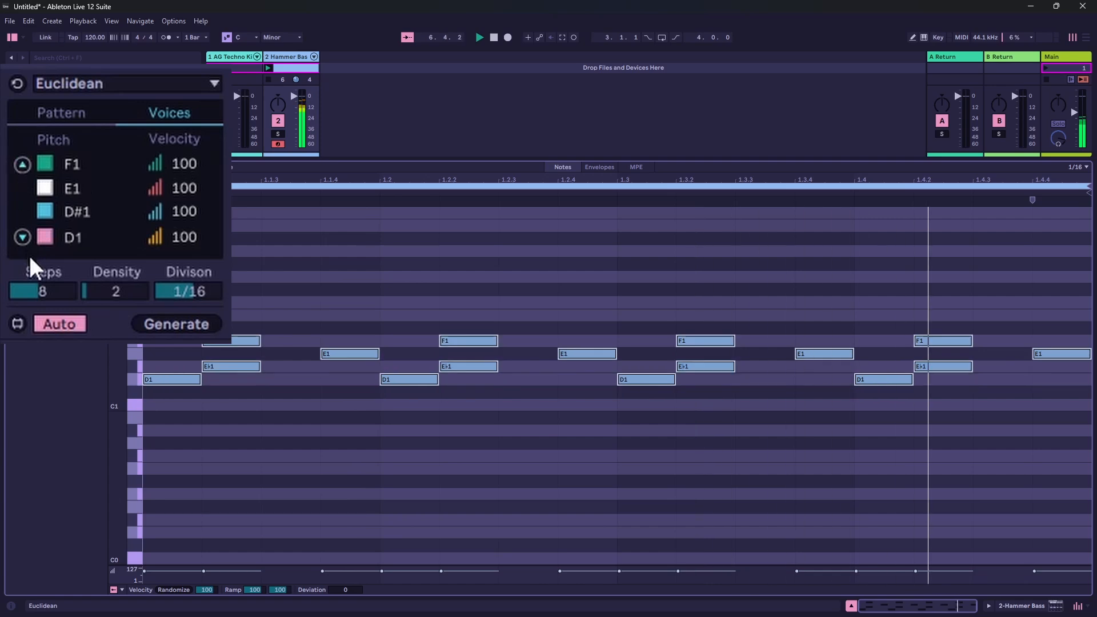
click(23, 237)
click(23, 238)
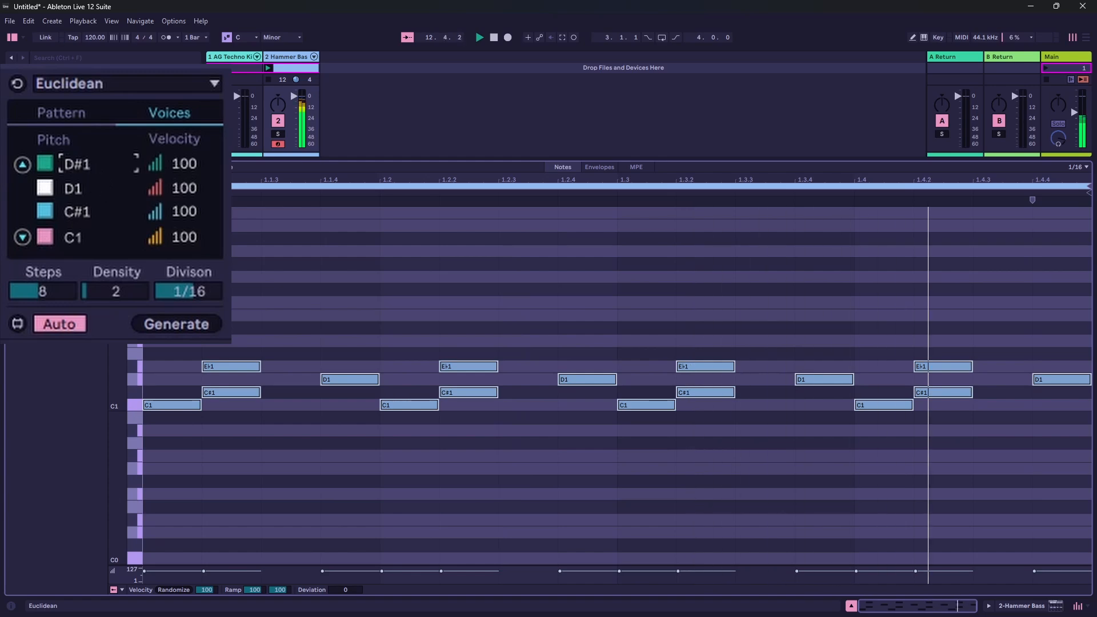
- Set the green voice's pitch to F#1
key(Up)
key(Up)
key(Up)
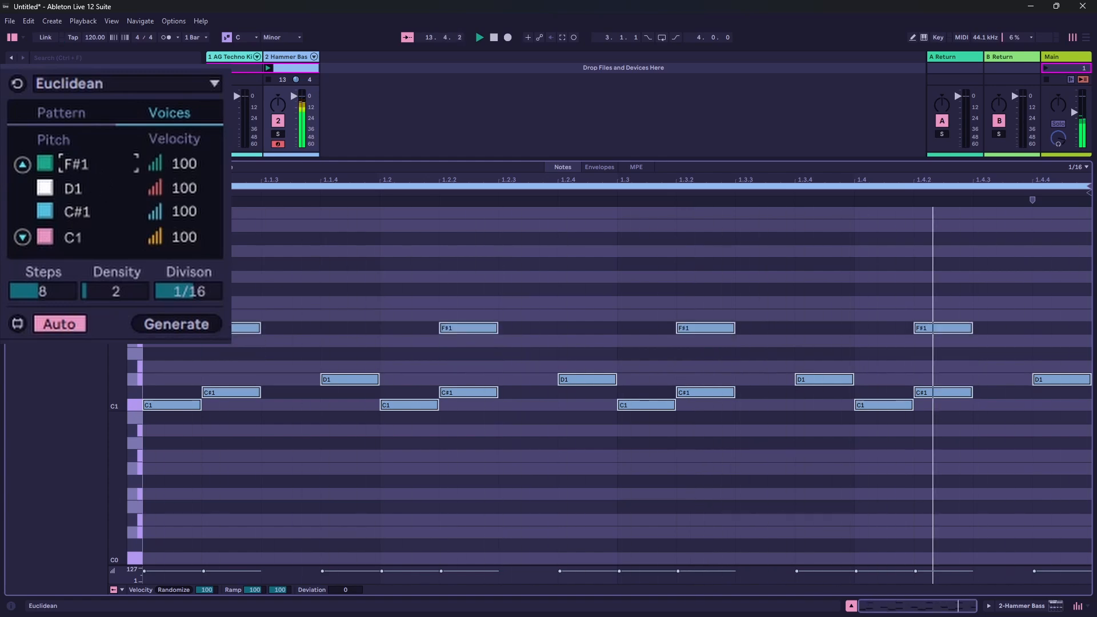
- Move the green voice's pitch through E1 and G1 while listening, and settle it on F1
key(Down)
key(Down)
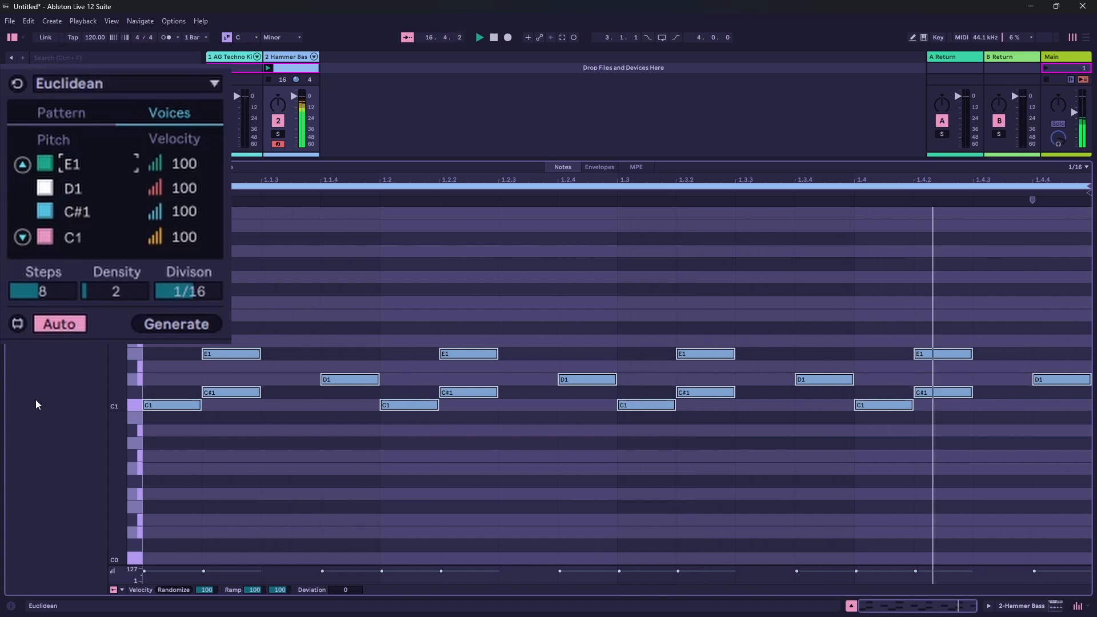
key(Up)
key(Up)
key(Up)
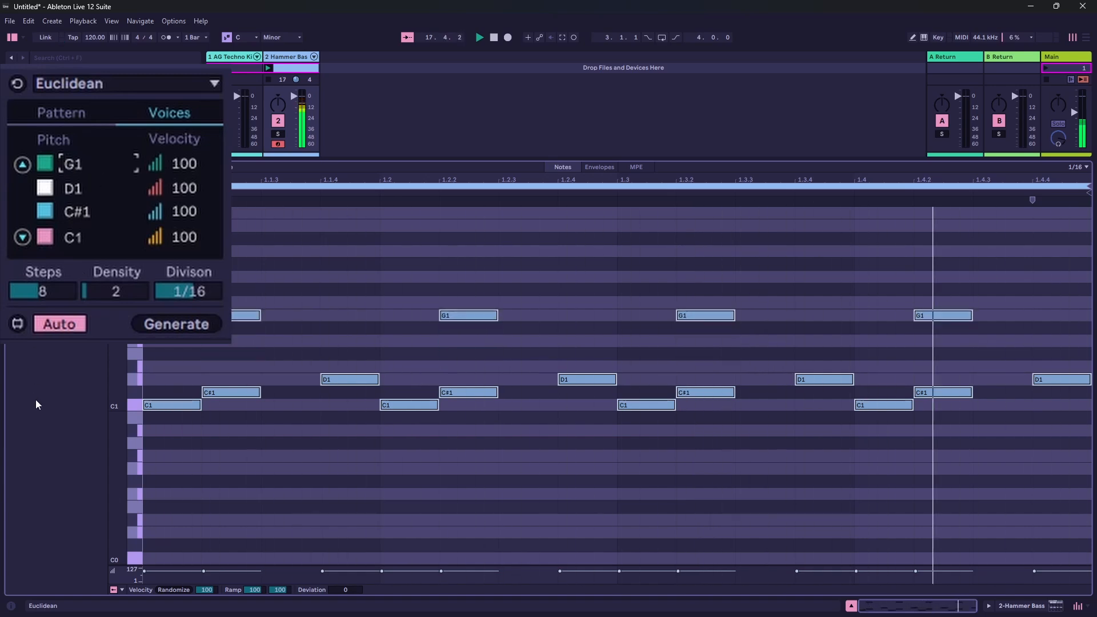
key(Down)
key(Down)
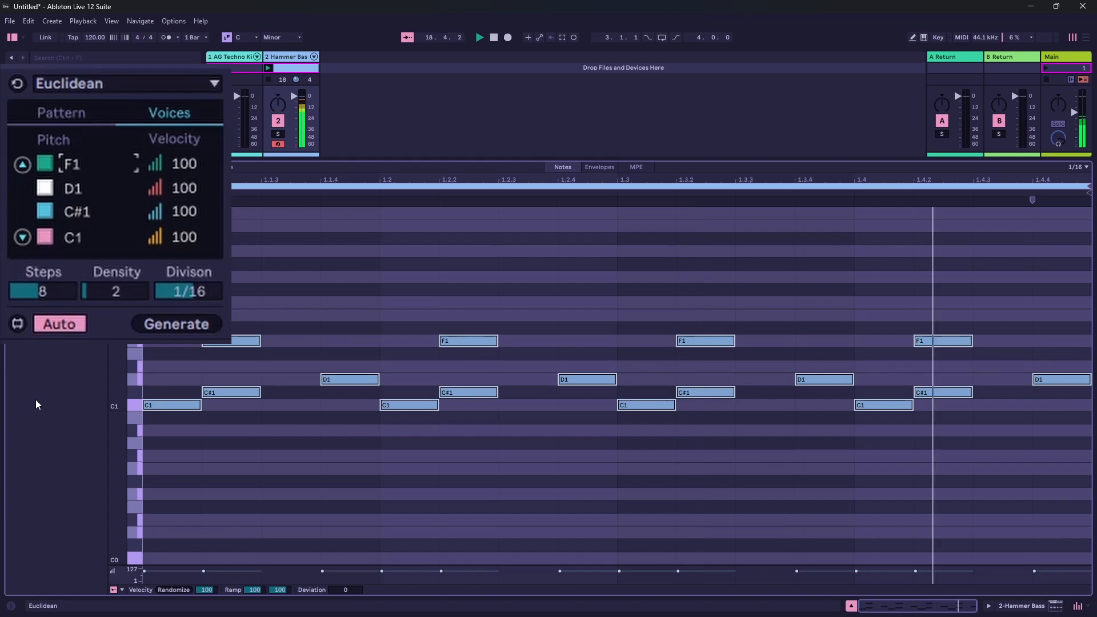
- Raise the white voice's pitch to D#1 and the blue voice's pitch to D1
click(71, 190)
key(Up)
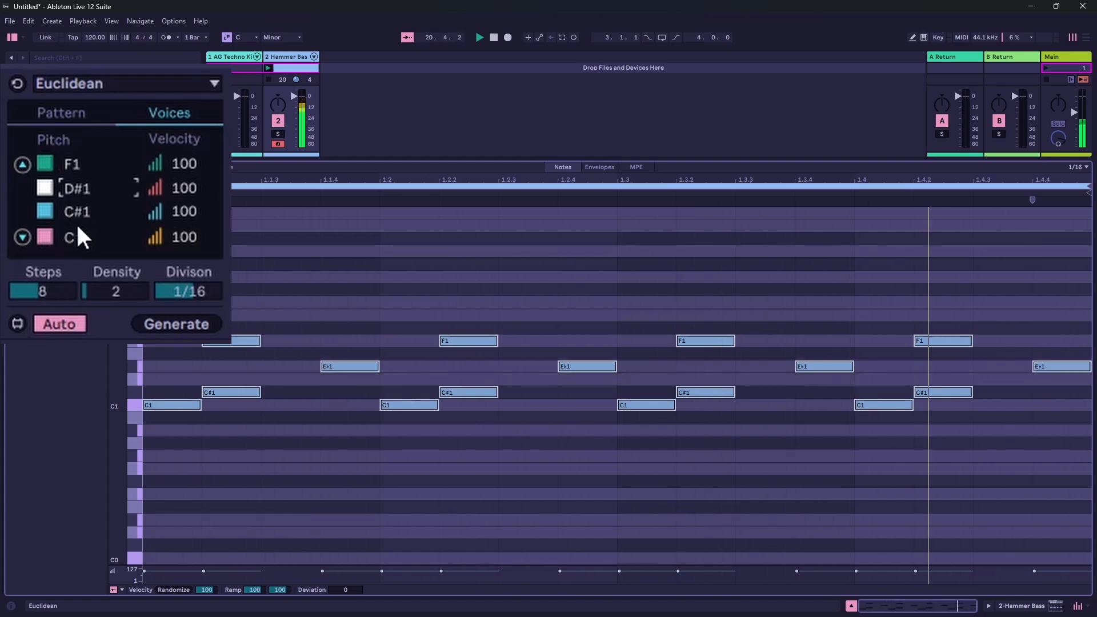
scroll(70, 208, up, 1)
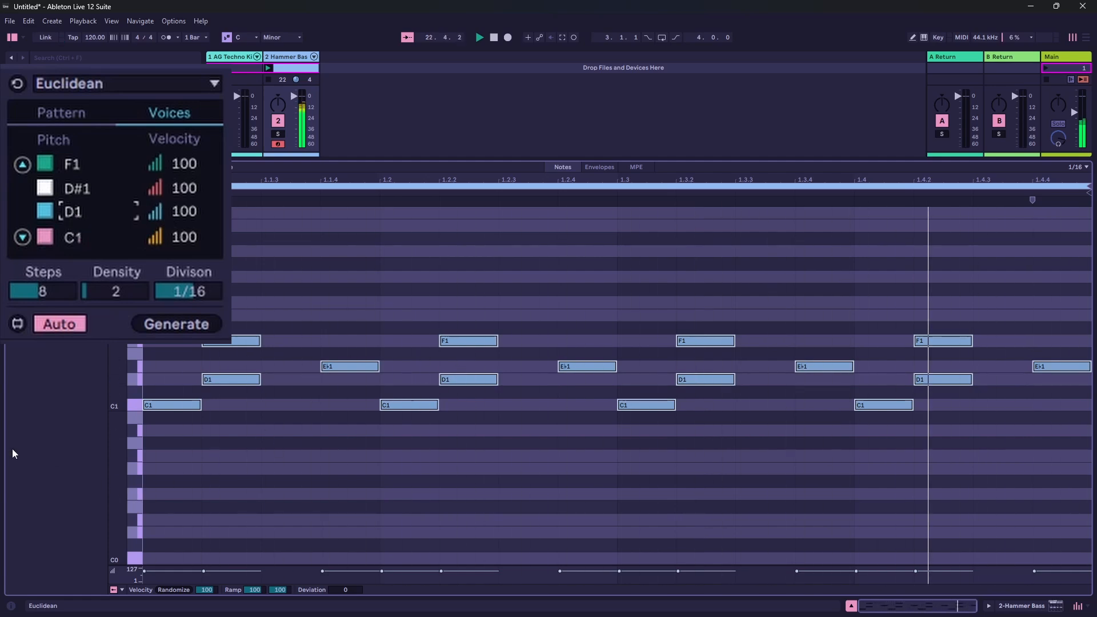
- Return to the pattern settings and randomize the rotations of all four voices four times during playback
click(77, 114)
click(74, 192)
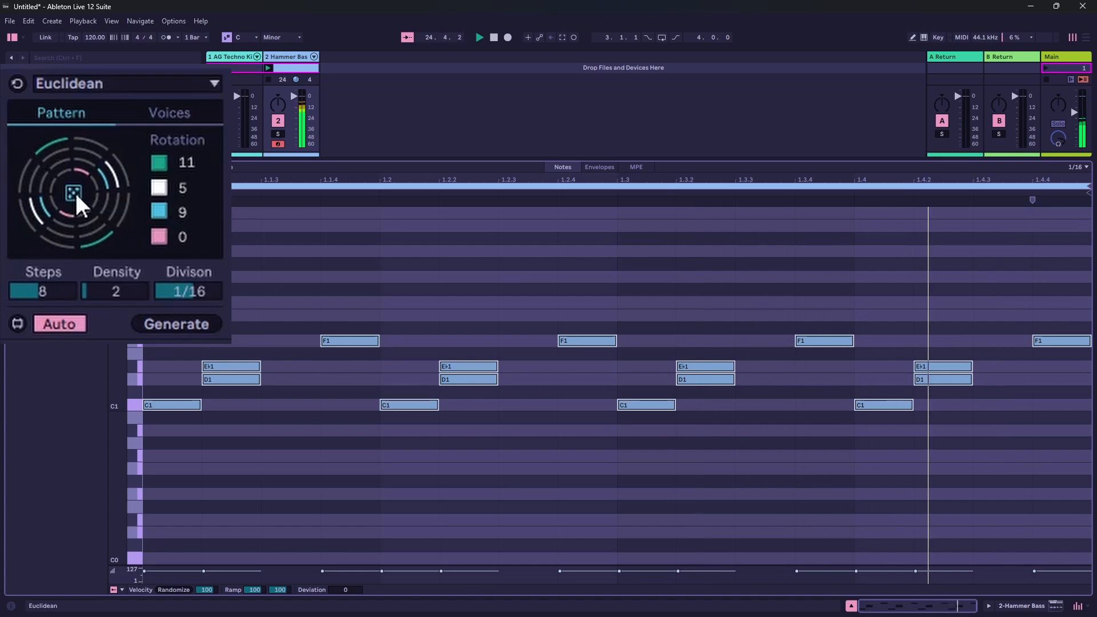
click(75, 192)
click(74, 192)
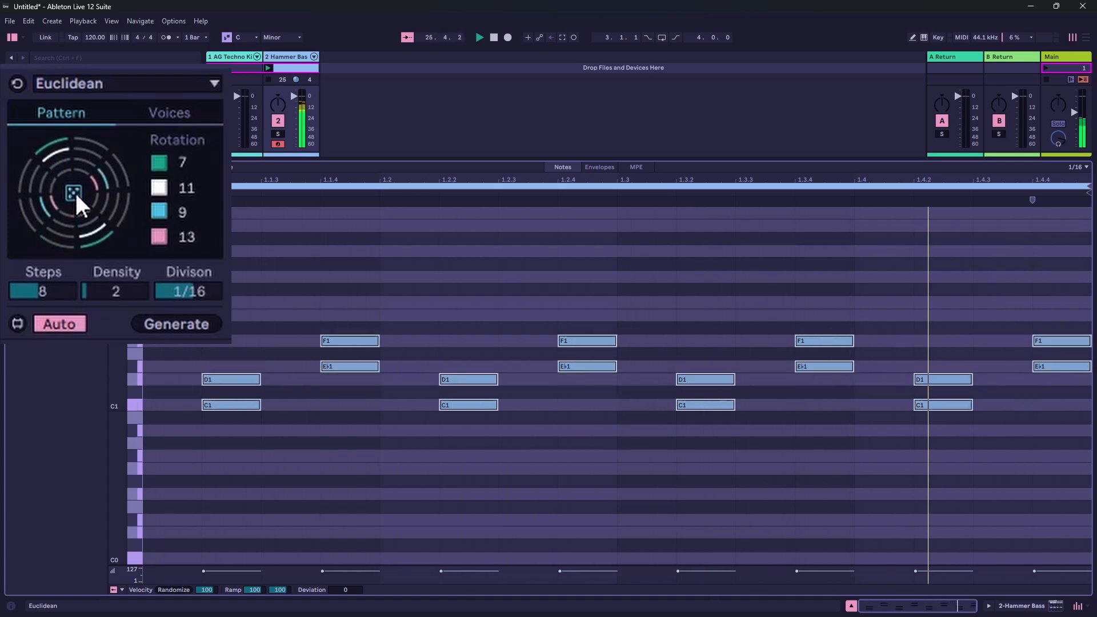
click(74, 192)
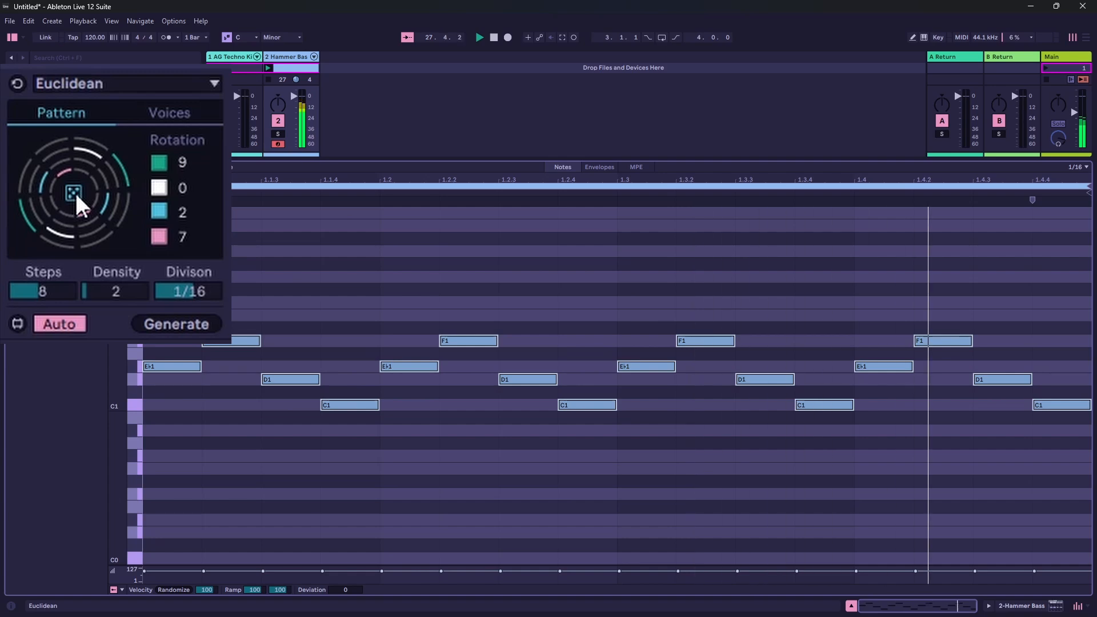
- Open the voice settings, switch the white D#1 voice off and turn it back on
click(173, 117)
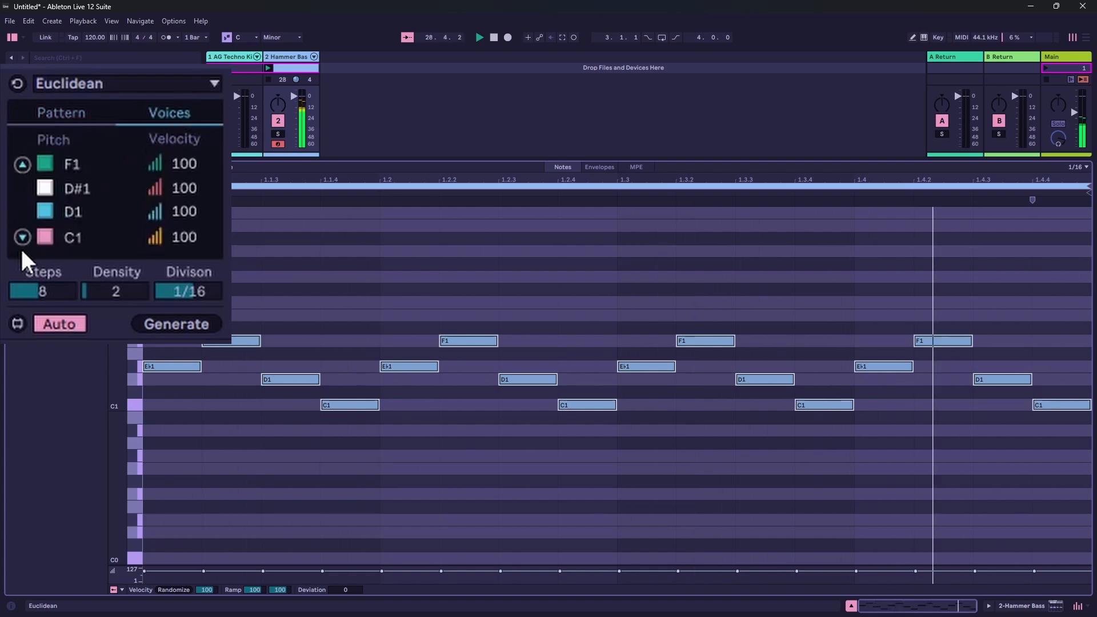
click(44, 188)
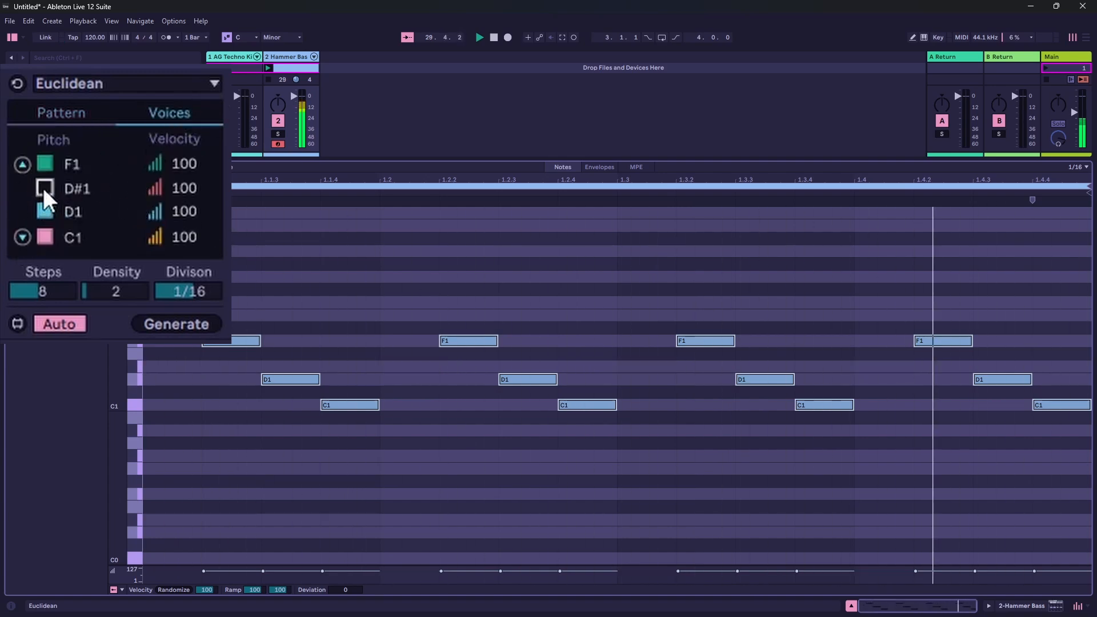
click(44, 188)
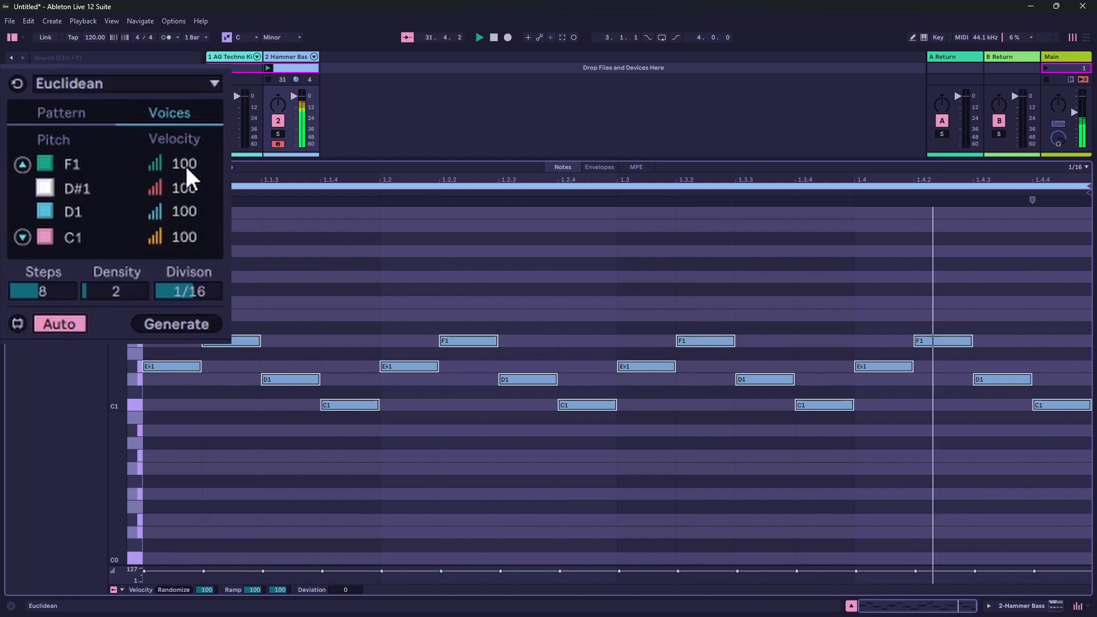
- Enlarge the velocity lane and set the voice velocities to 67 for green, 119 for white, 69 for blue and 91 for pink
drag(123, 568, 123, 473)
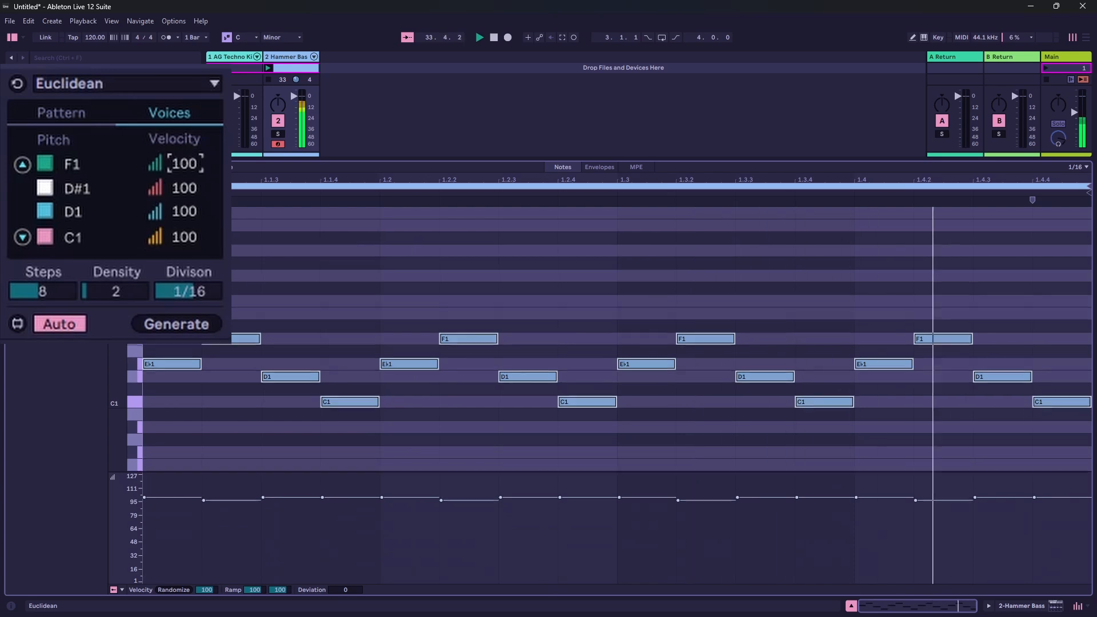
mouse_move(191, 163)
mouse_down()
mouse_move(186, 210)
mouse_move(186, 173)
mouse_up()
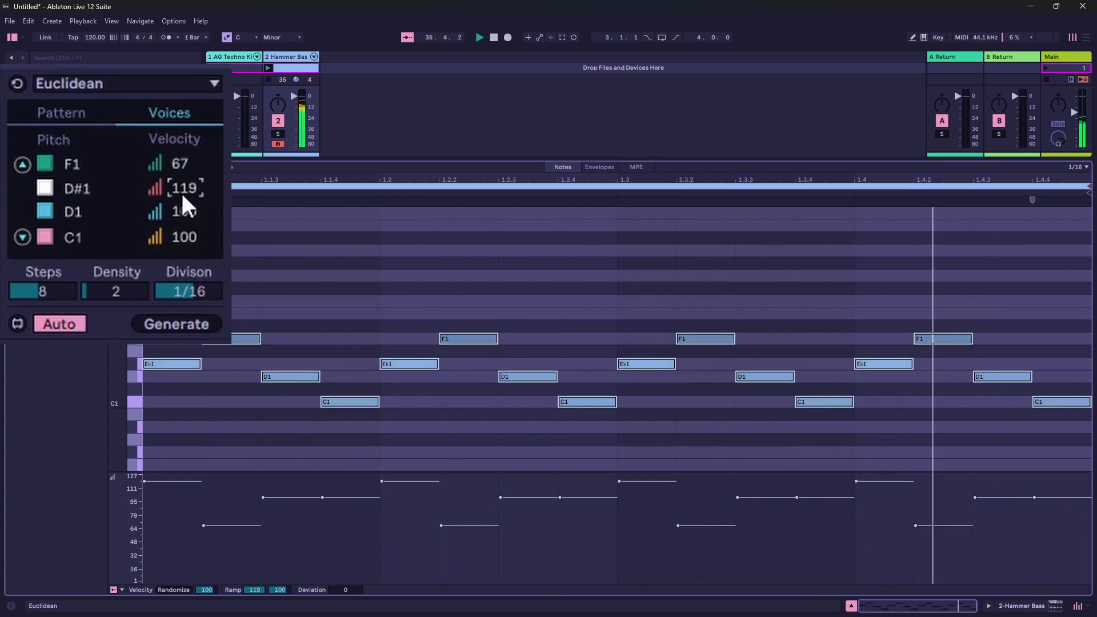
drag(184, 211, 184, 248)
mouse_move(184, 237)
mouse_down()
mouse_move(184, 284)
mouse_move(191, 245)
mouse_up()
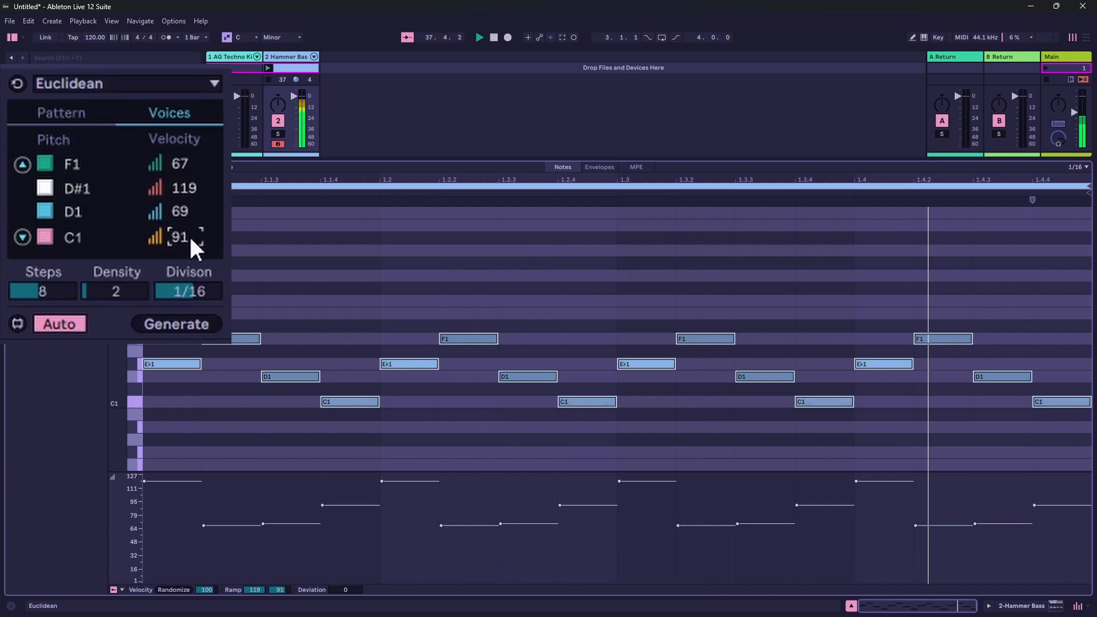
- Go back to the pattern settings and randomize the bass voices' rotations once more
click(68, 113)
click(74, 192)
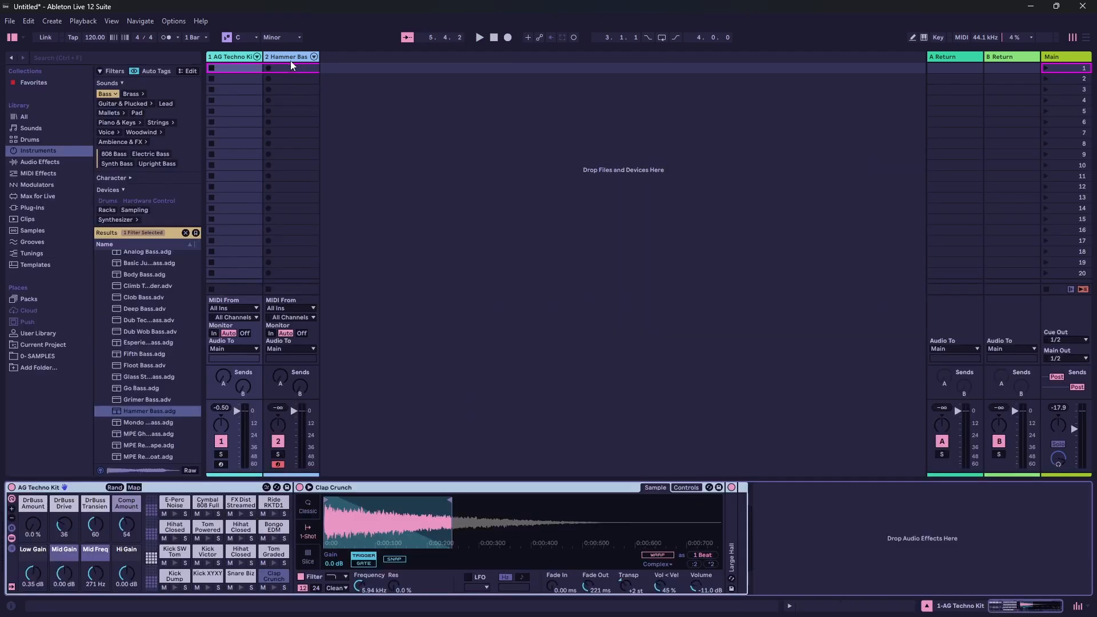
- Create an empty clip on the AG Techno Kit track and audition Kick Dump, Kick XYXY, Snare Biz, Clap Crunch and Kick SW Tom
double_click(239, 69)
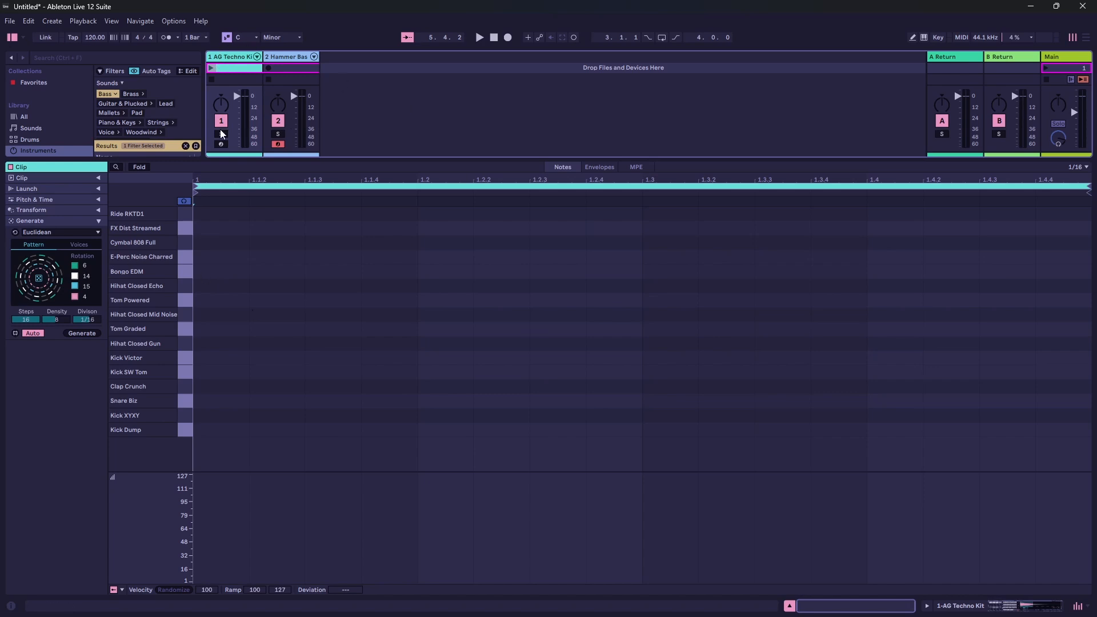
click(183, 433)
click(188, 417)
click(188, 403)
click(188, 391)
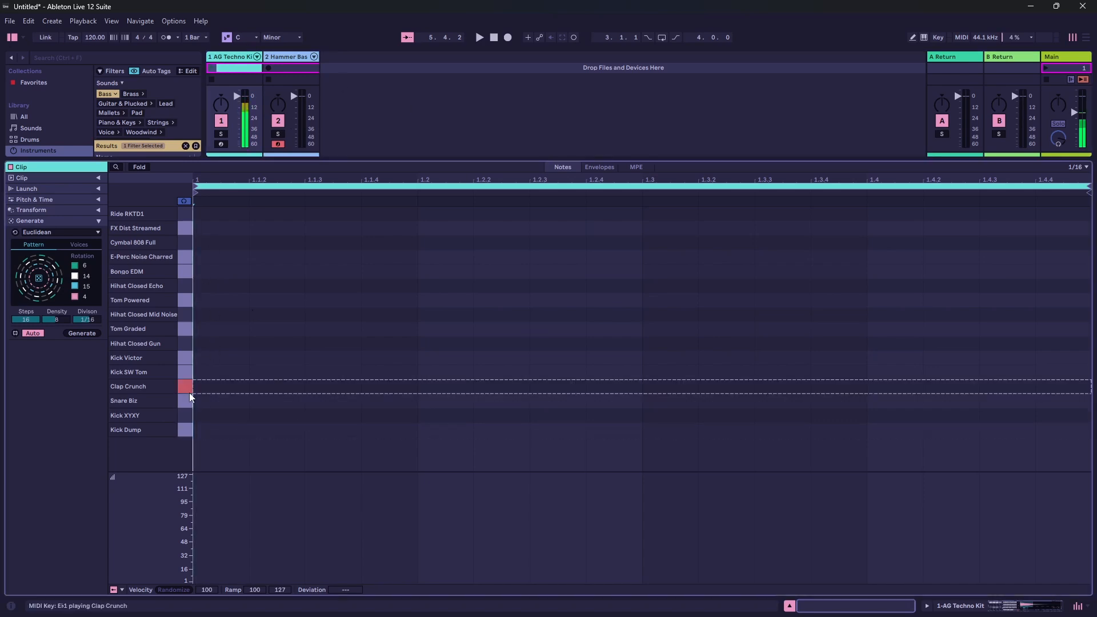
click(186, 371)
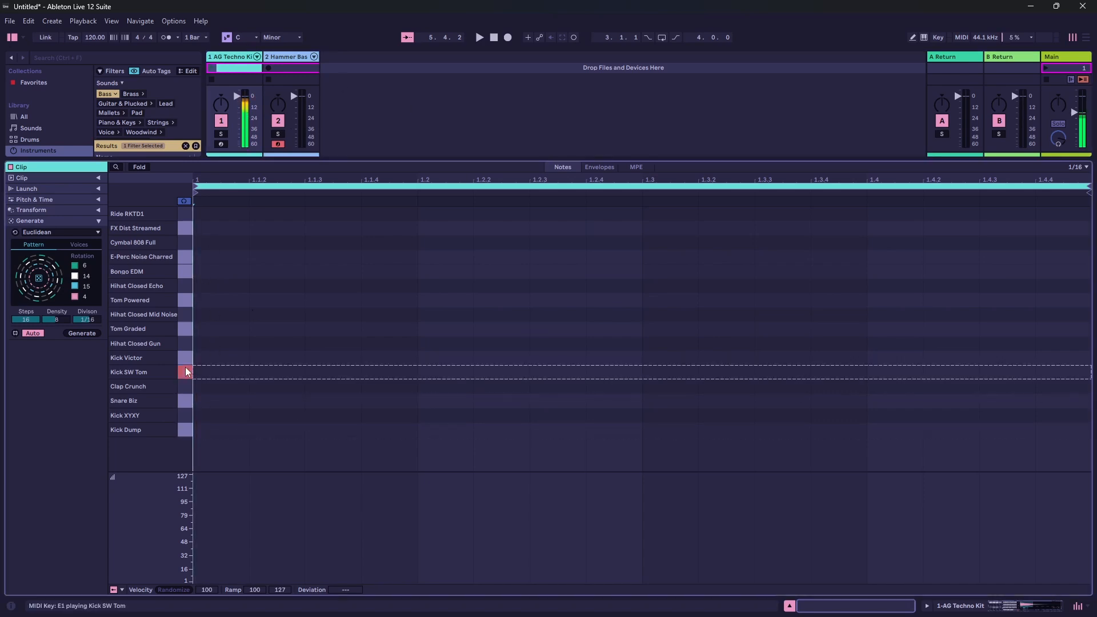
- Generate a randomized Euclidean drum pattern, play it, and set it to 6 steps with a density of 1
click(40, 279)
key(space)
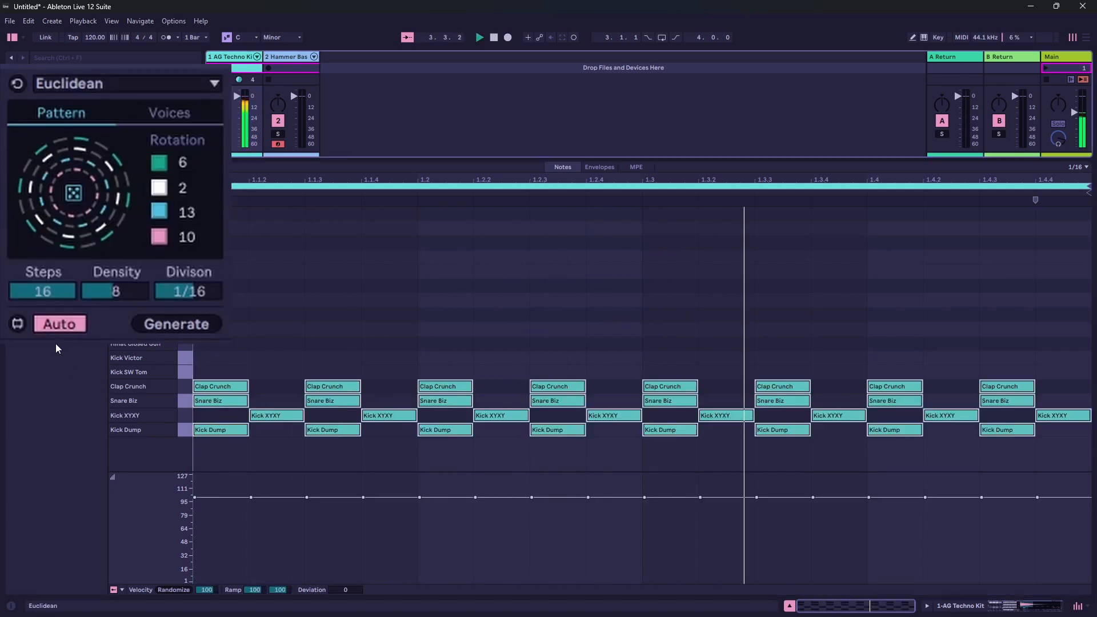
drag(116, 291, 61, 330)
drag(116, 291, 116, 304)
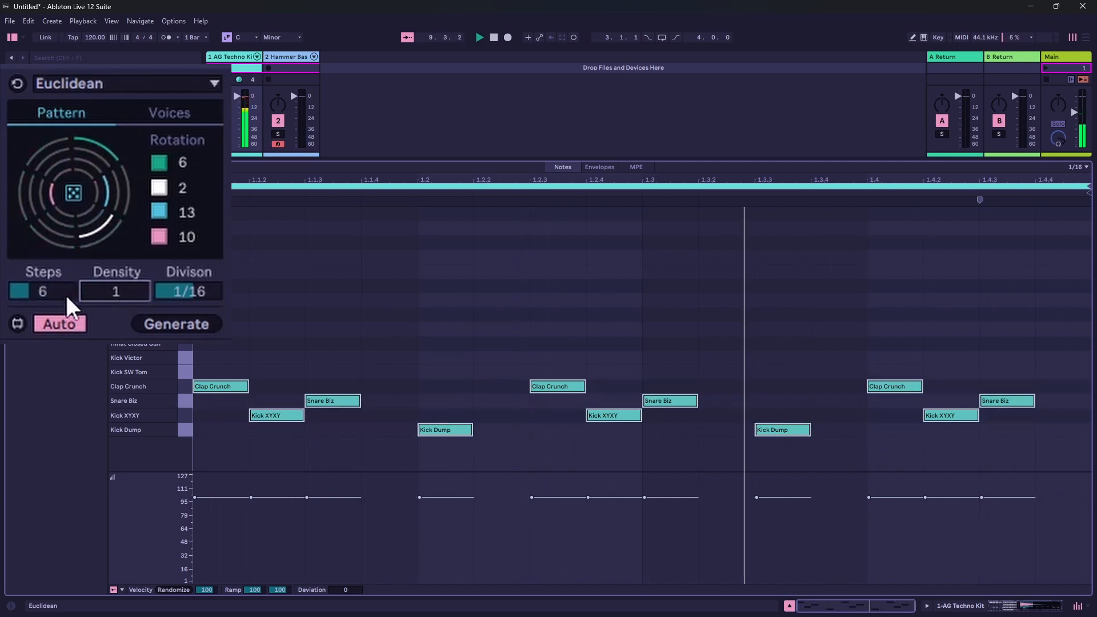
- Randomize the drum voices' rotations three times during playback
click(74, 193)
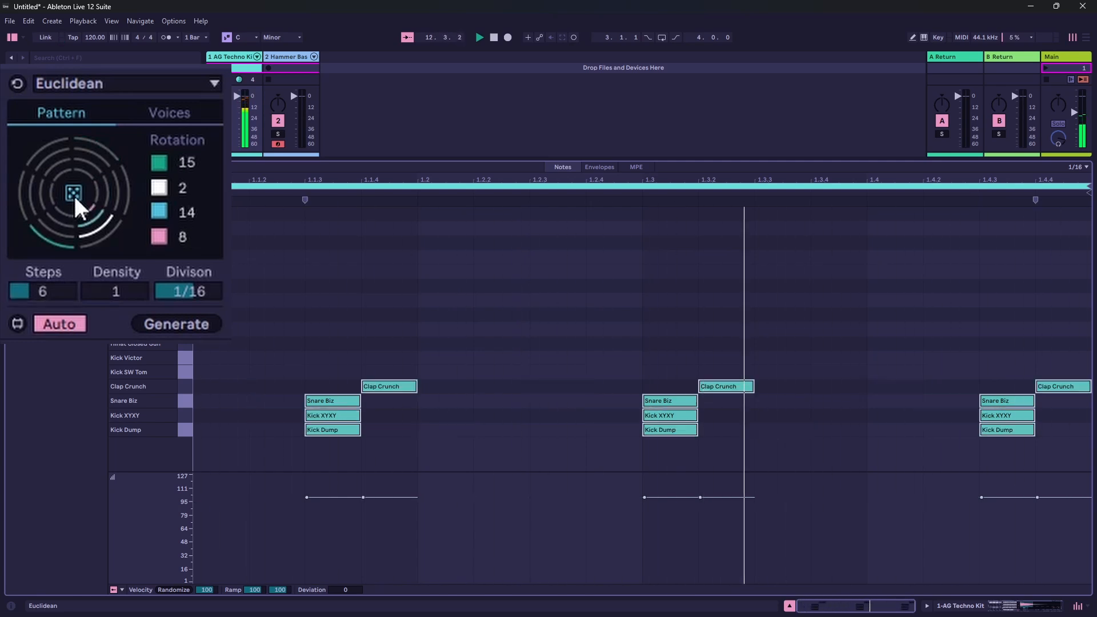
click(73, 194)
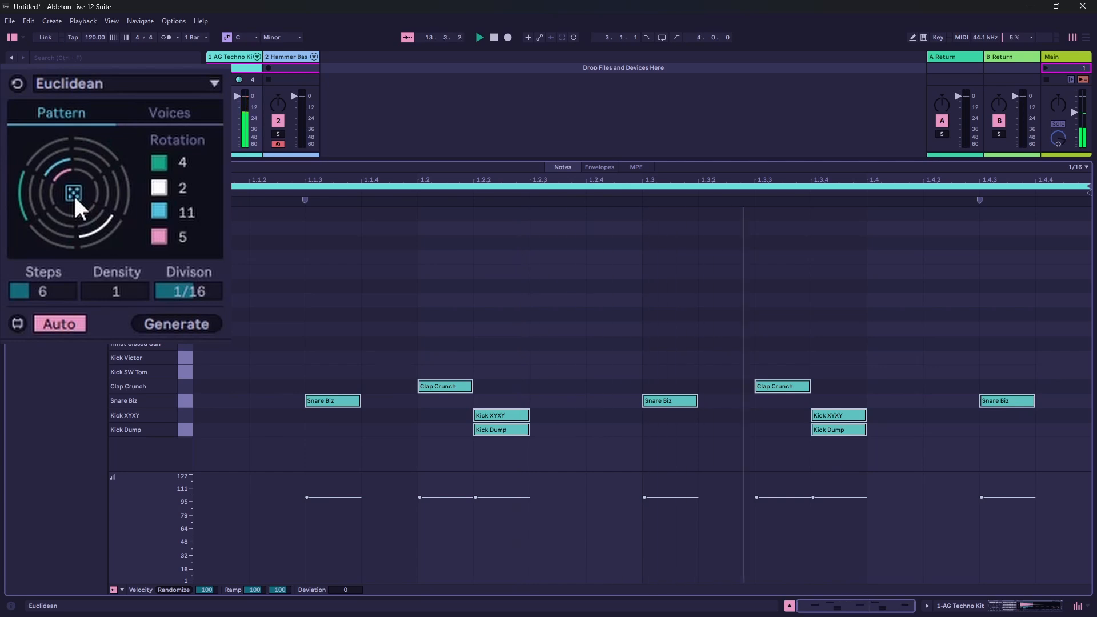
click(73, 193)
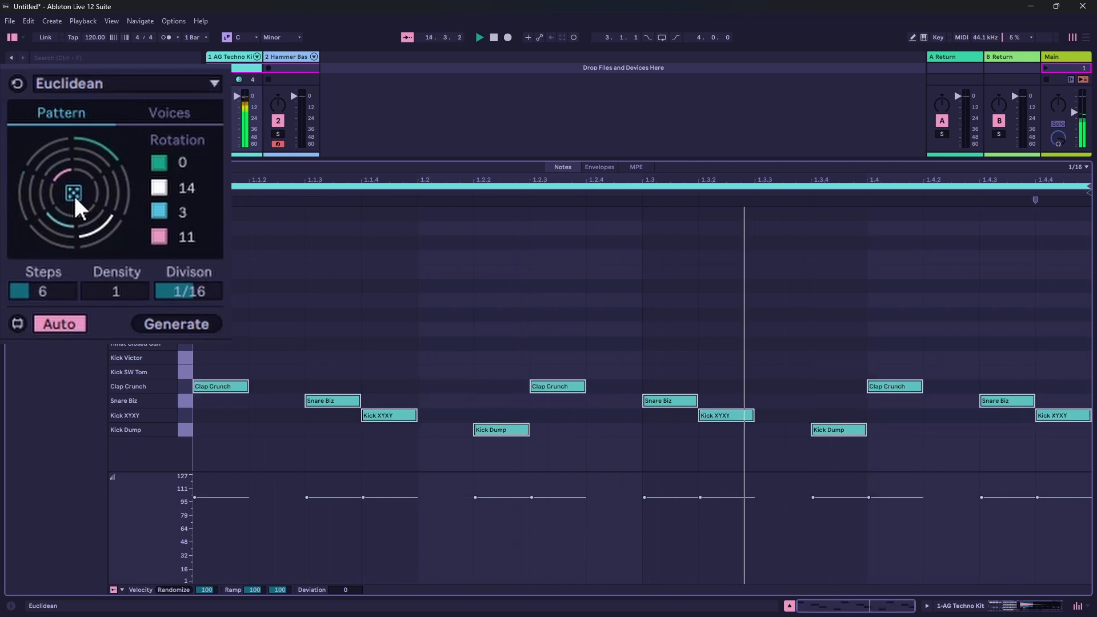
- Open the drum pattern's voice settings and change the pink voice from Kick Dump to Hihat Closed Gun
click(171, 111)
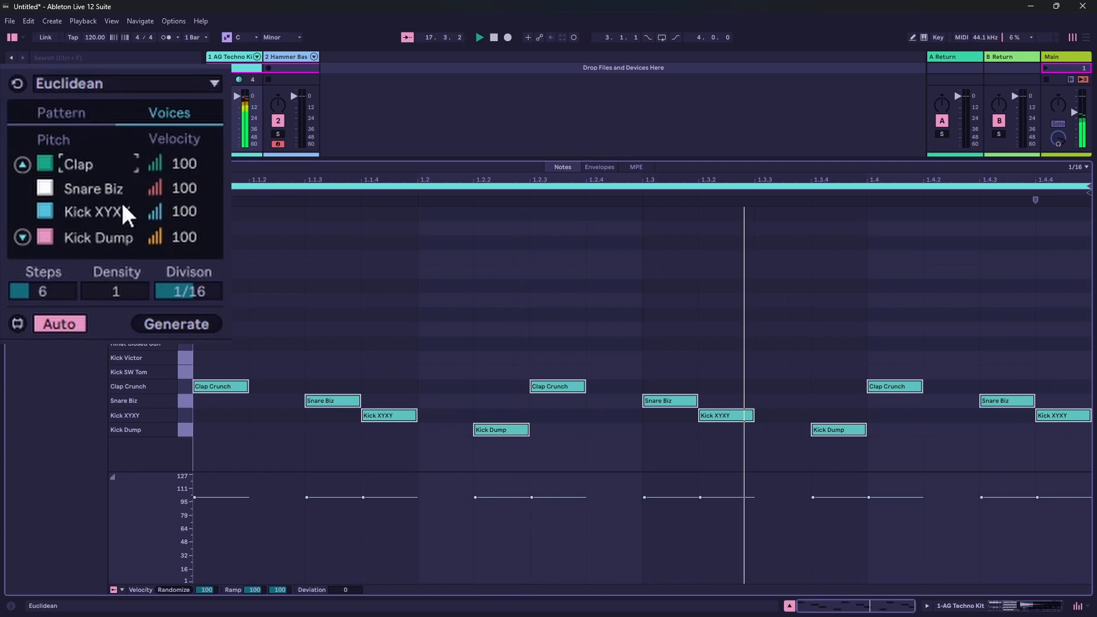
click(128, 240)
key(Up)
key(Up)
key(Up)
key(Up)
key(Up)
key(Up)
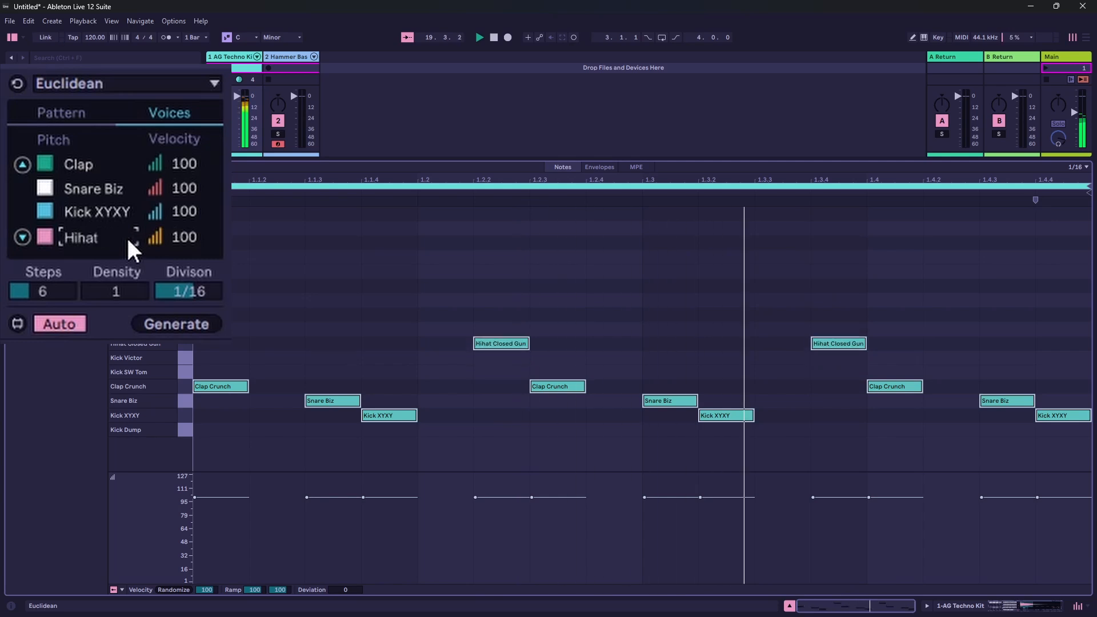